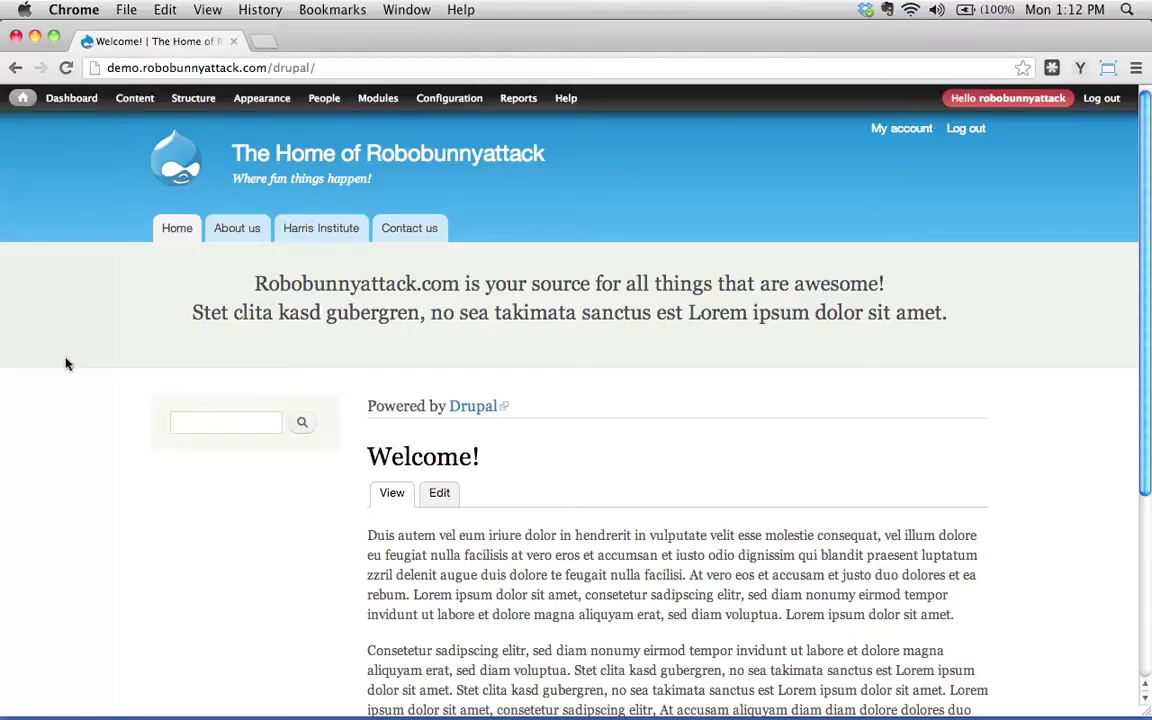
Open Appearance and look over the themes: Bartik 7.22 is the default, and Garland and Stark are disabled.
{"action": "mouse_move", "coordinate": [267, 100]}
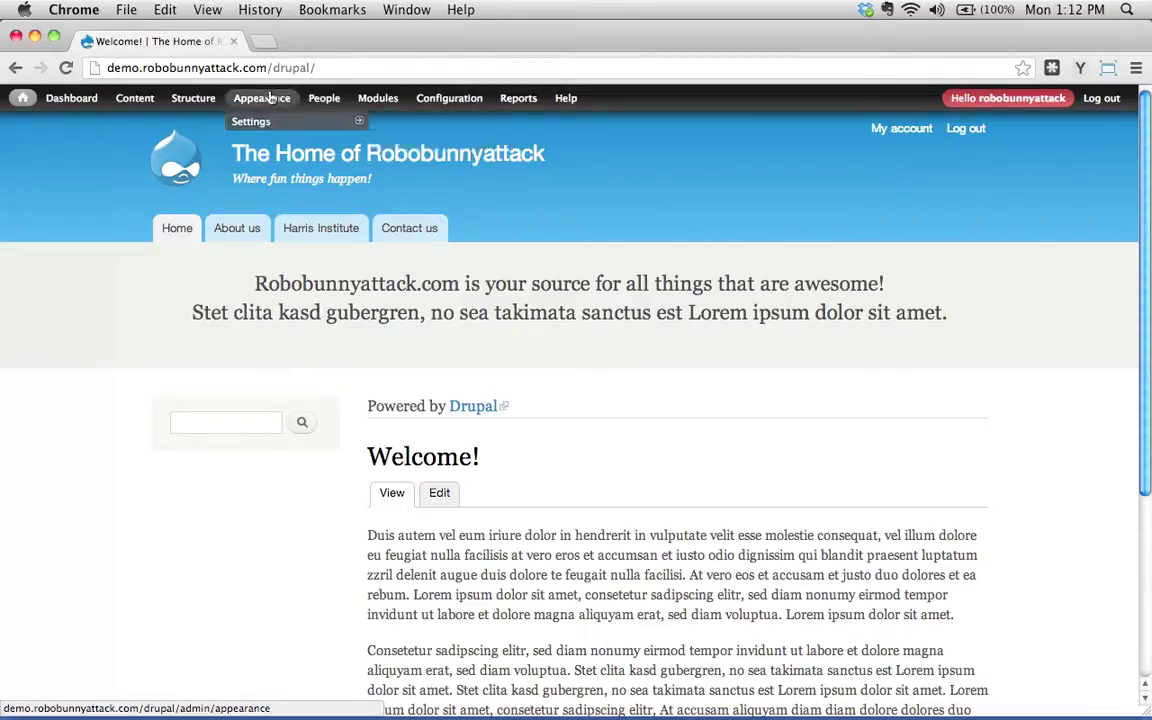
{"action": "left_click", "coordinate": [270, 97]}
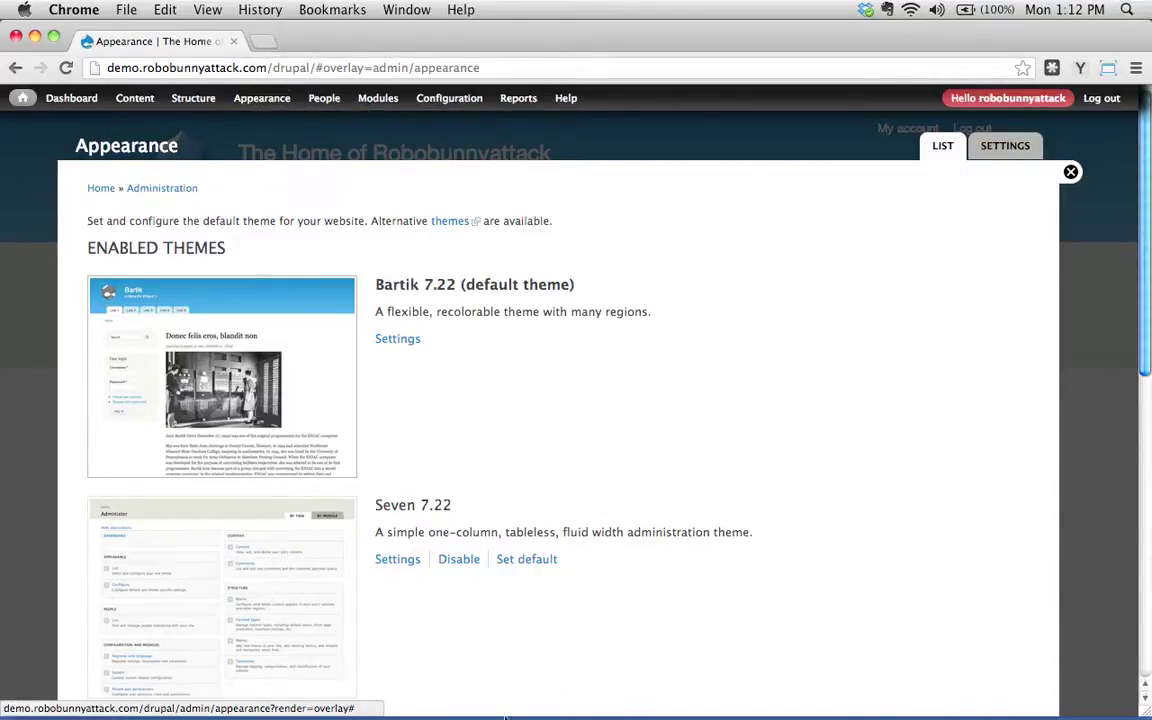
{"action": "scroll", "coordinate": [367, 543], "scroll_direction": "down", "scroll_amount": 6}
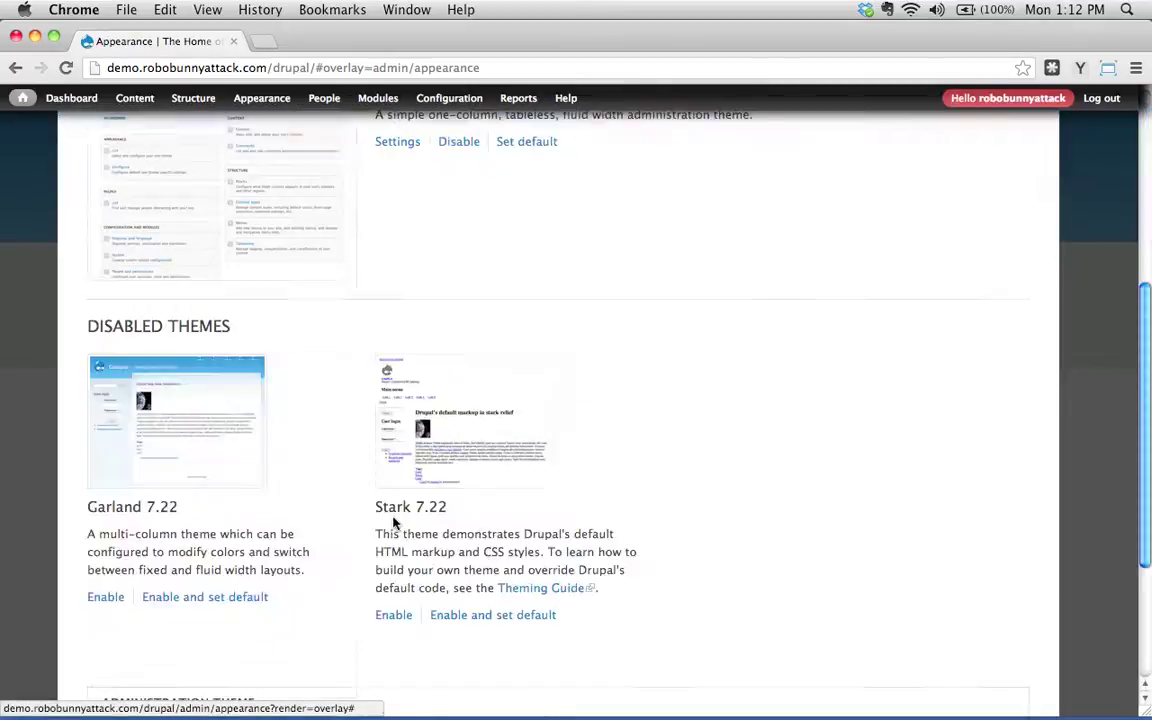
{"action": "scroll", "coordinate": [393, 522], "scroll_direction": "up", "scroll_amount": 6}
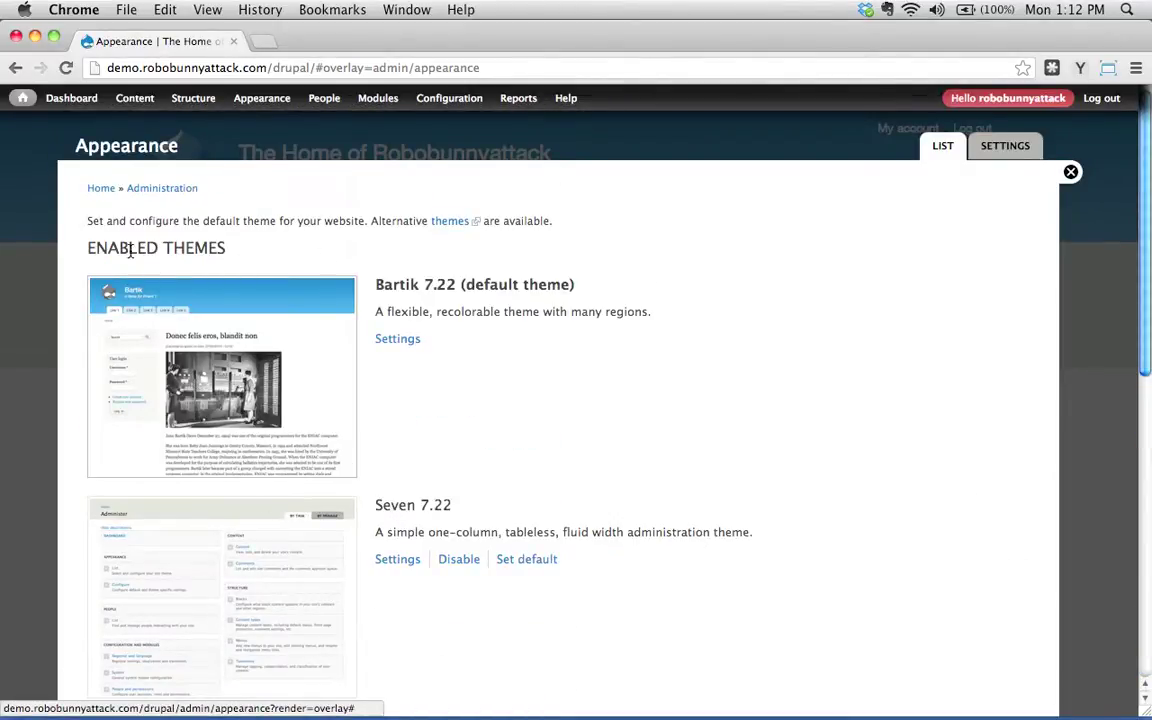
{"action": "scroll", "coordinate": [379, 469], "scroll_direction": "down", "scroll_amount": 5}
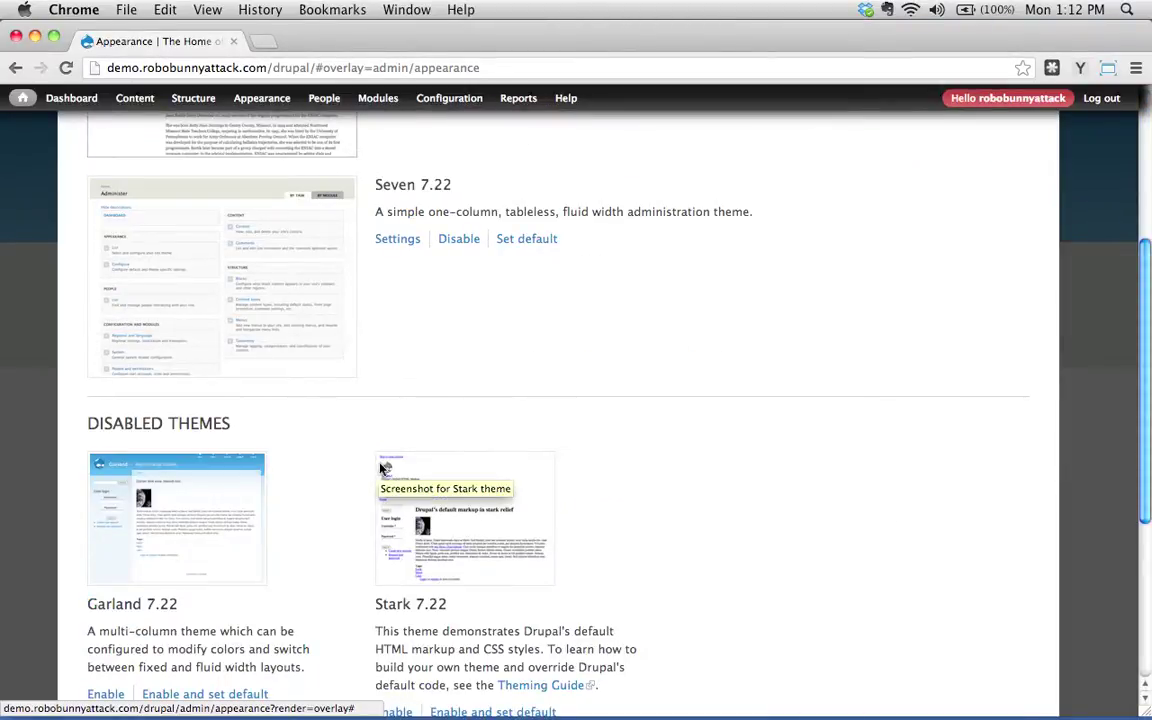
{"action": "scroll", "coordinate": [379, 469], "scroll_direction": "up", "scroll_amount": 5}
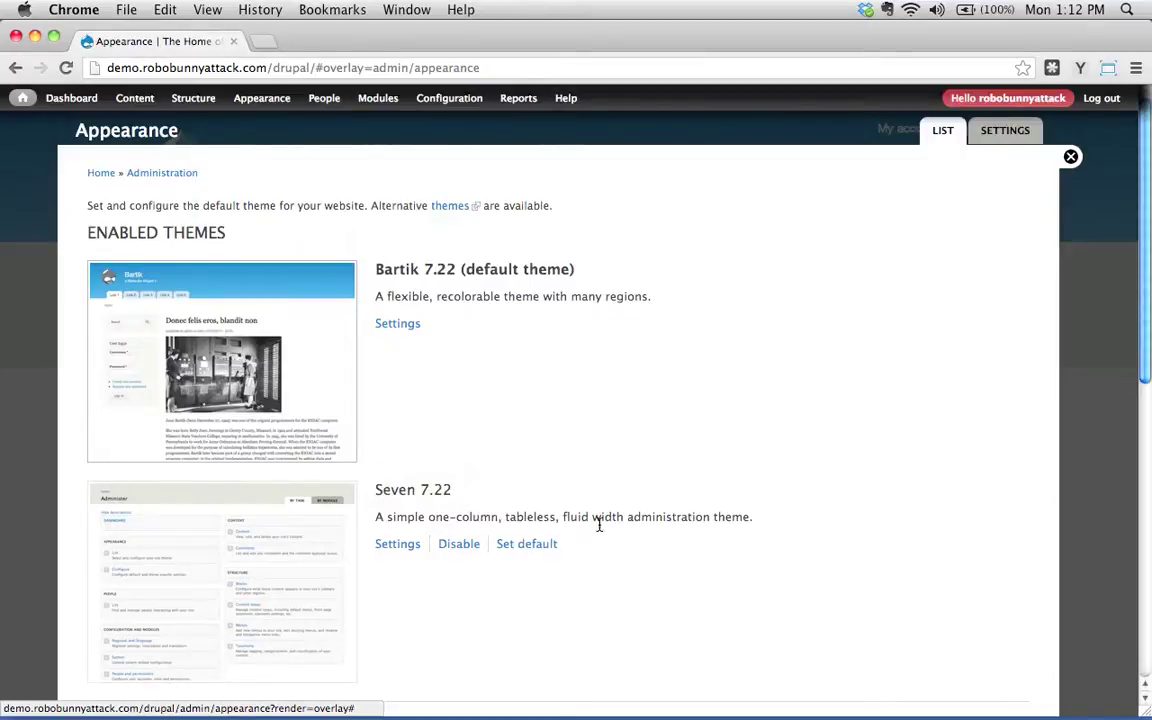
{"action": "scroll", "coordinate": [584, 591], "scroll_direction": "down", "scroll_amount": 10}
{"action": "scroll", "coordinate": [584, 591], "scroll_direction": "up", "scroll_amount": 3}
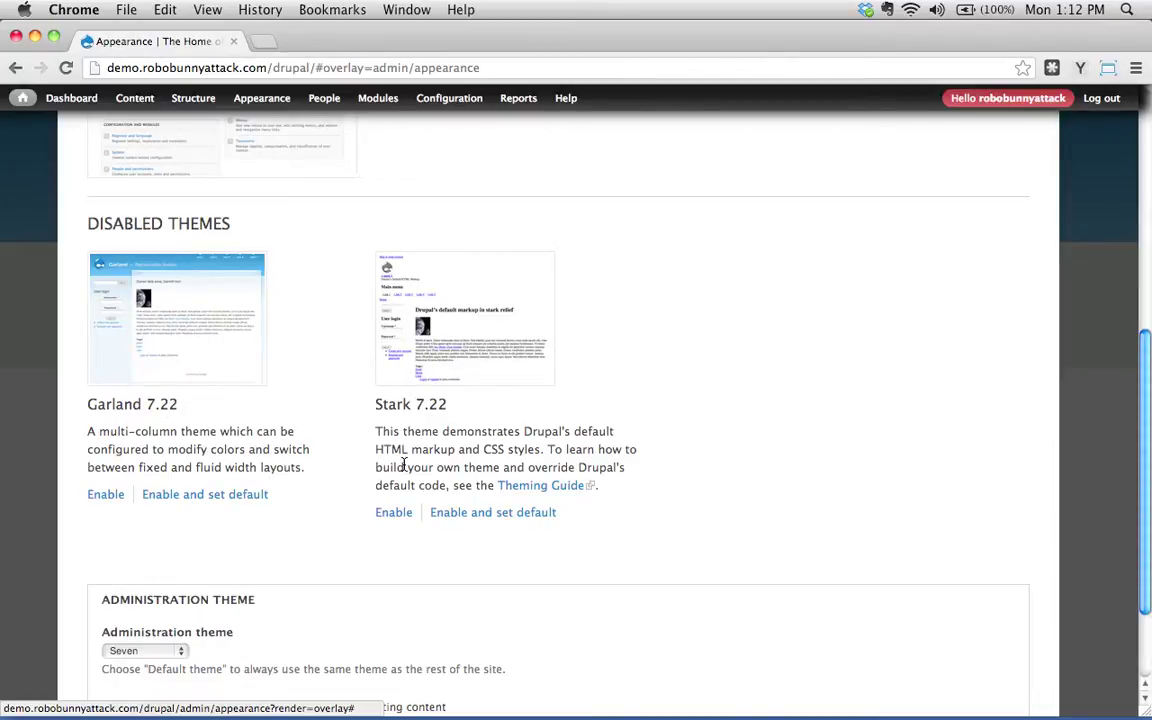
{"action": "scroll", "coordinate": [405, 463], "scroll_direction": "up", "scroll_amount": 10}
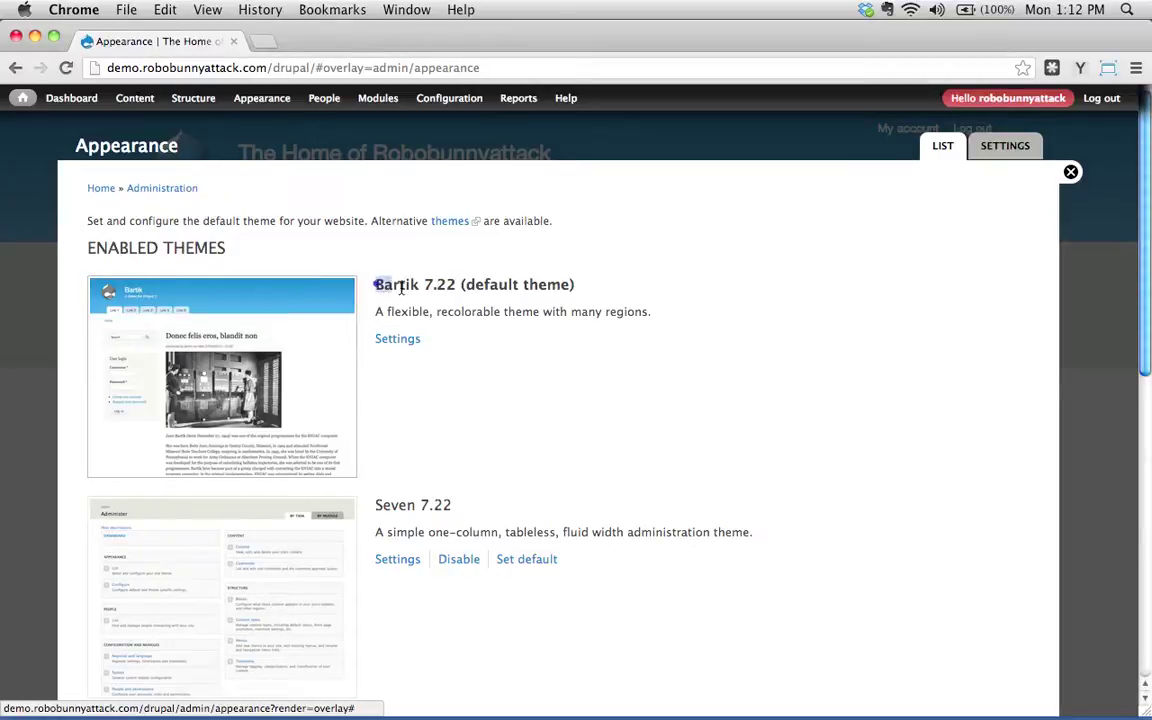
{"action": "left_click_drag", "start_coordinate": [378, 287], "coordinate": [600, 287]}
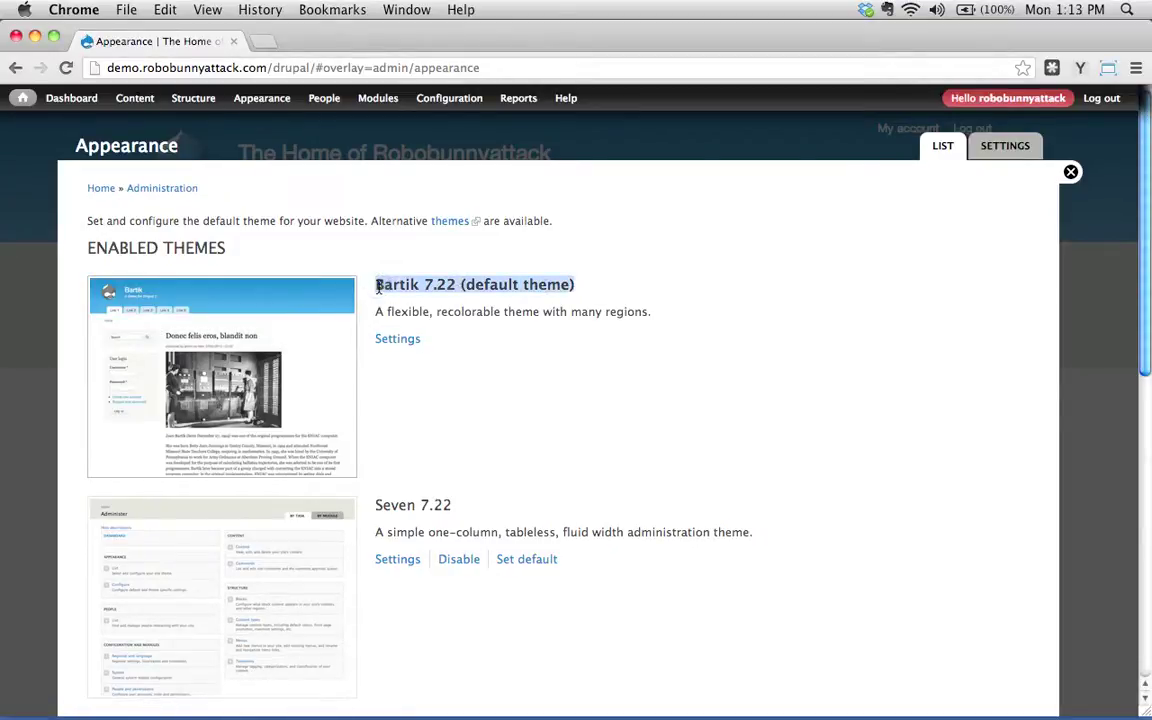
{"action": "left_click", "coordinate": [427, 286]}
{"action": "double_click", "coordinate": [430, 285]}
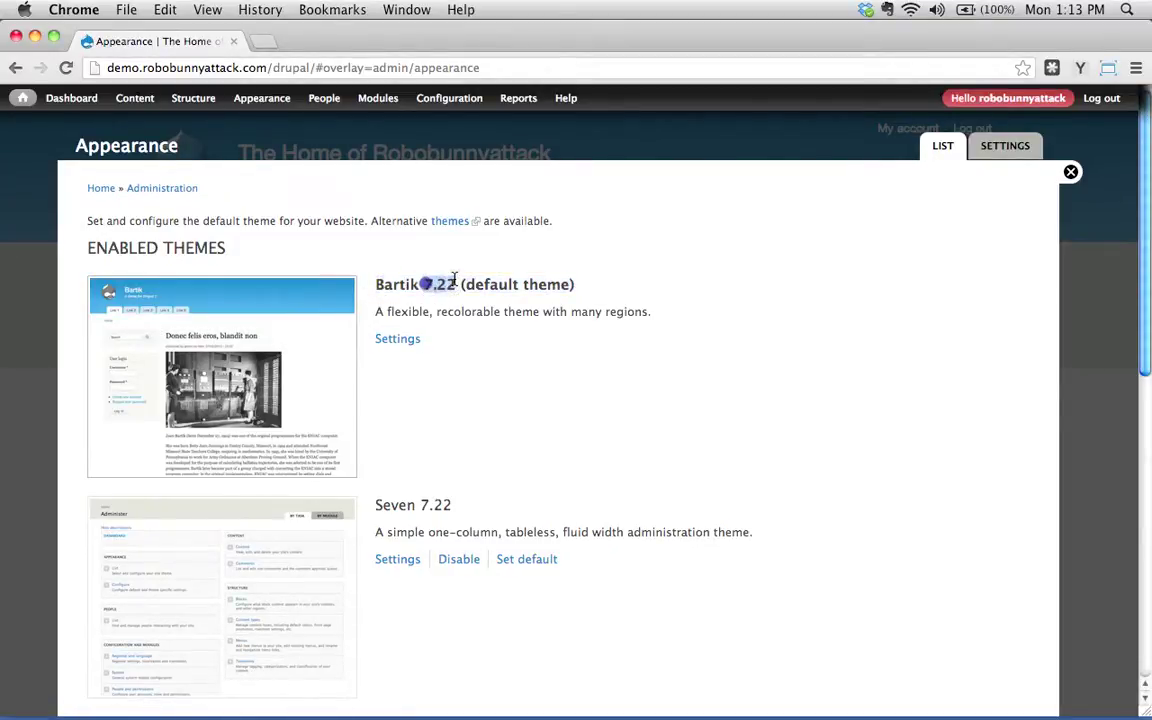
{"action": "left_click", "coordinate": [478, 340]}
{"action": "scroll", "coordinate": [475, 510], "scroll_direction": "down", "scroll_amount": 3}
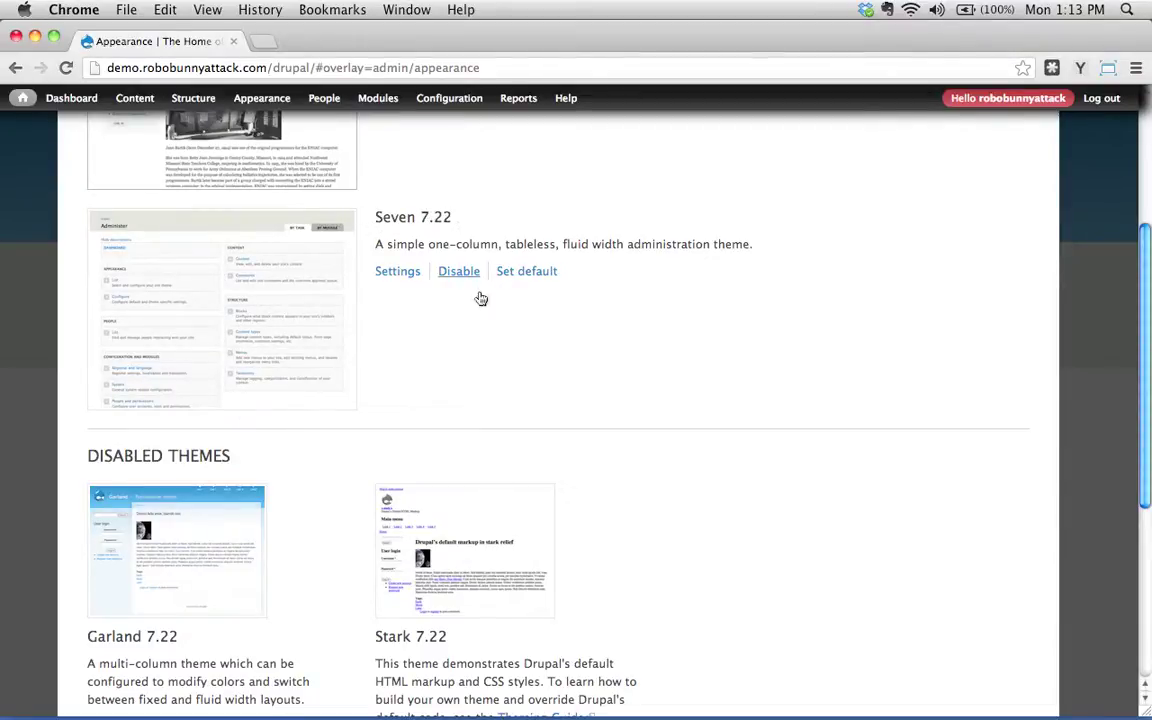
{"action": "scroll", "coordinate": [300, 380], "scroll_direction": "up", "scroll_amount": 5}
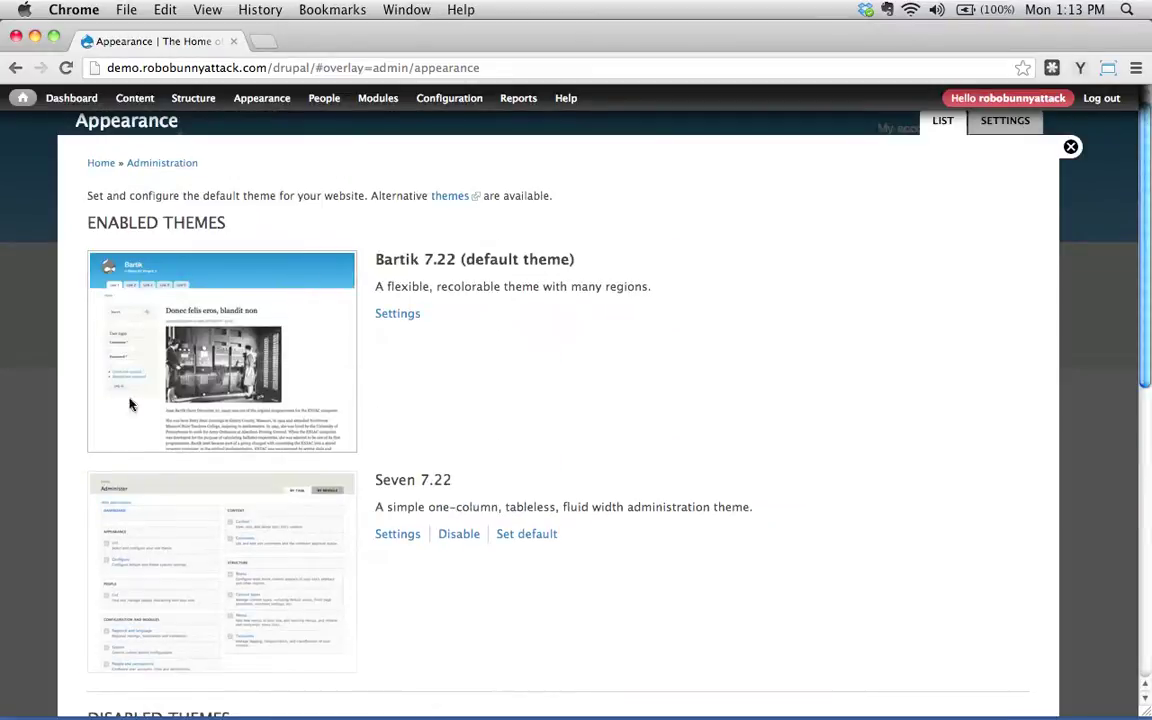
{"action": "scroll", "coordinate": [450, 520], "scroll_direction": "down", "scroll_amount": 2}
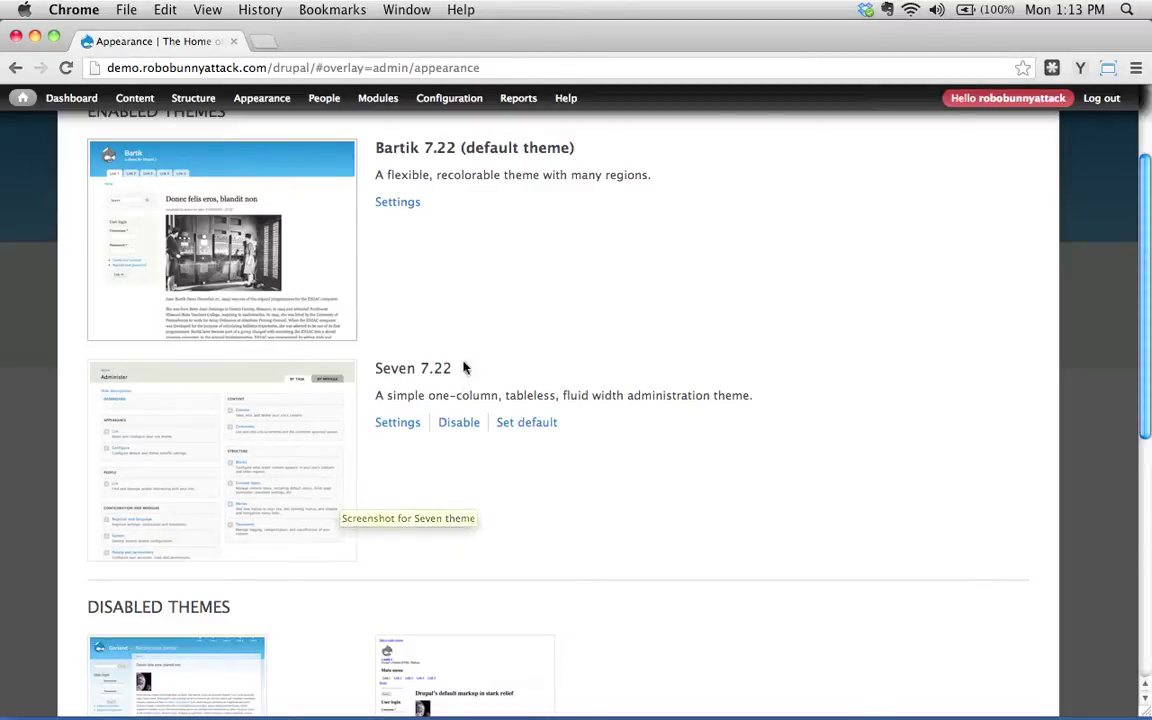
{"action": "scroll", "coordinate": [270, 254], "scroll_direction": "up", "scroll_amount": 1}
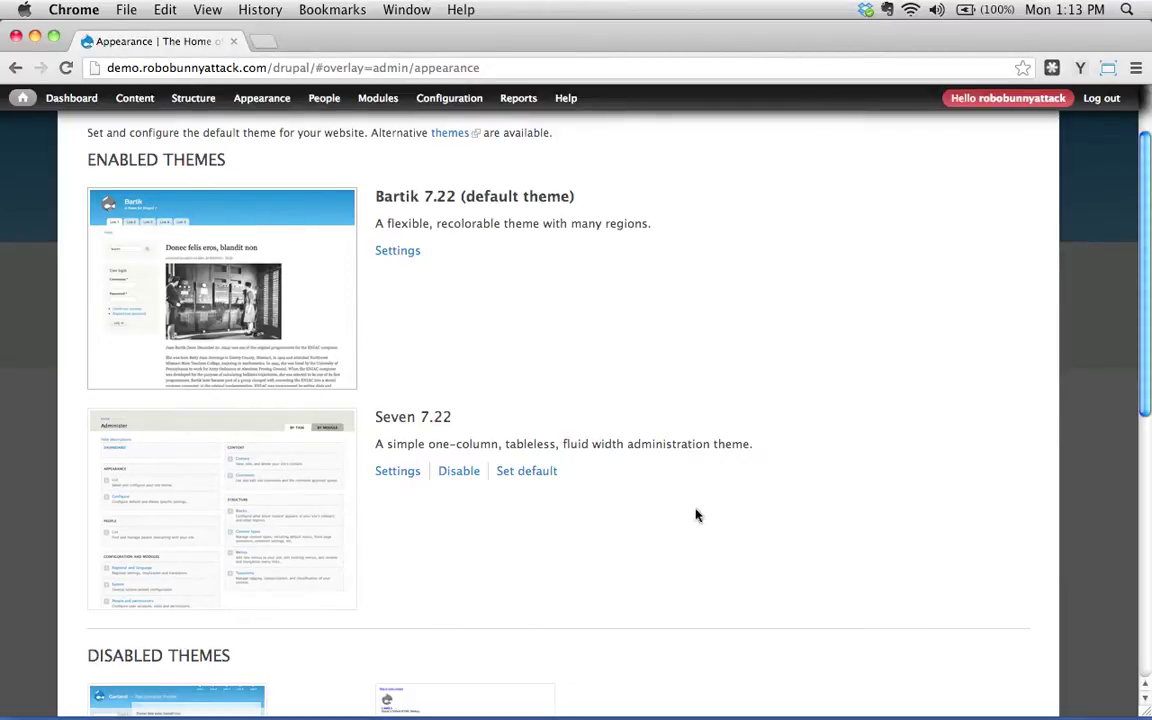
{"action": "scroll", "coordinate": [275, 460], "scroll_direction": "down", "scroll_amount": 1}
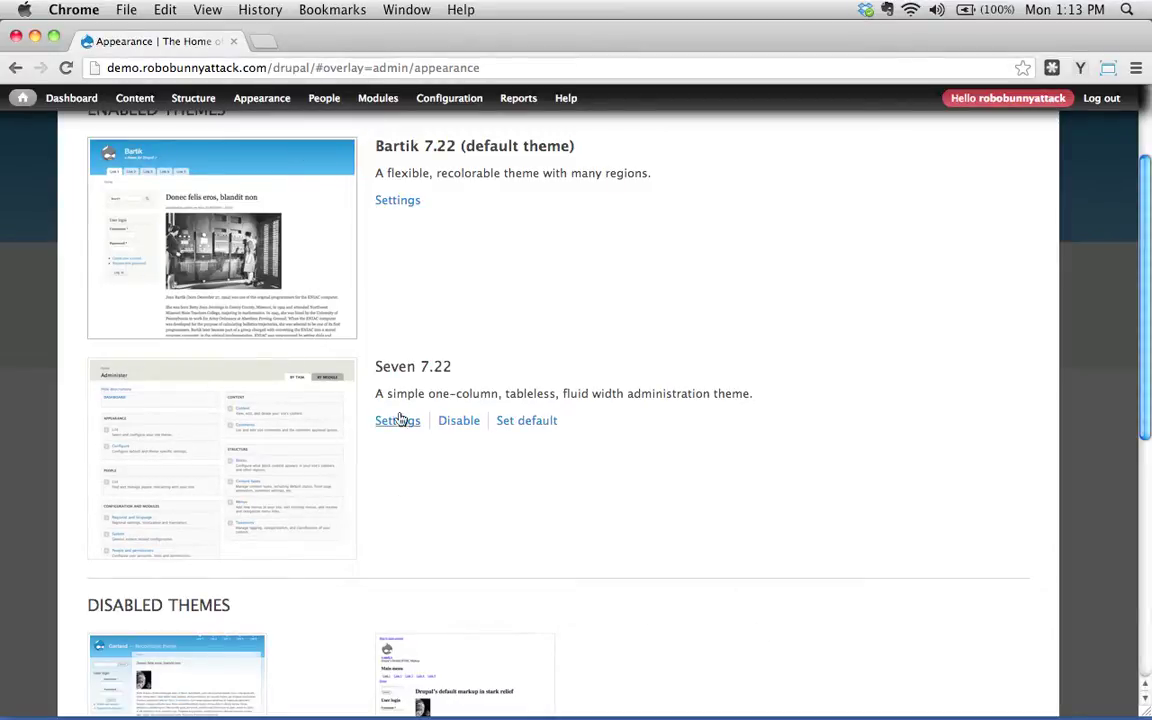
{"action": "scroll", "coordinate": [586, 404], "scroll_direction": "up", "scroll_amount": 2}
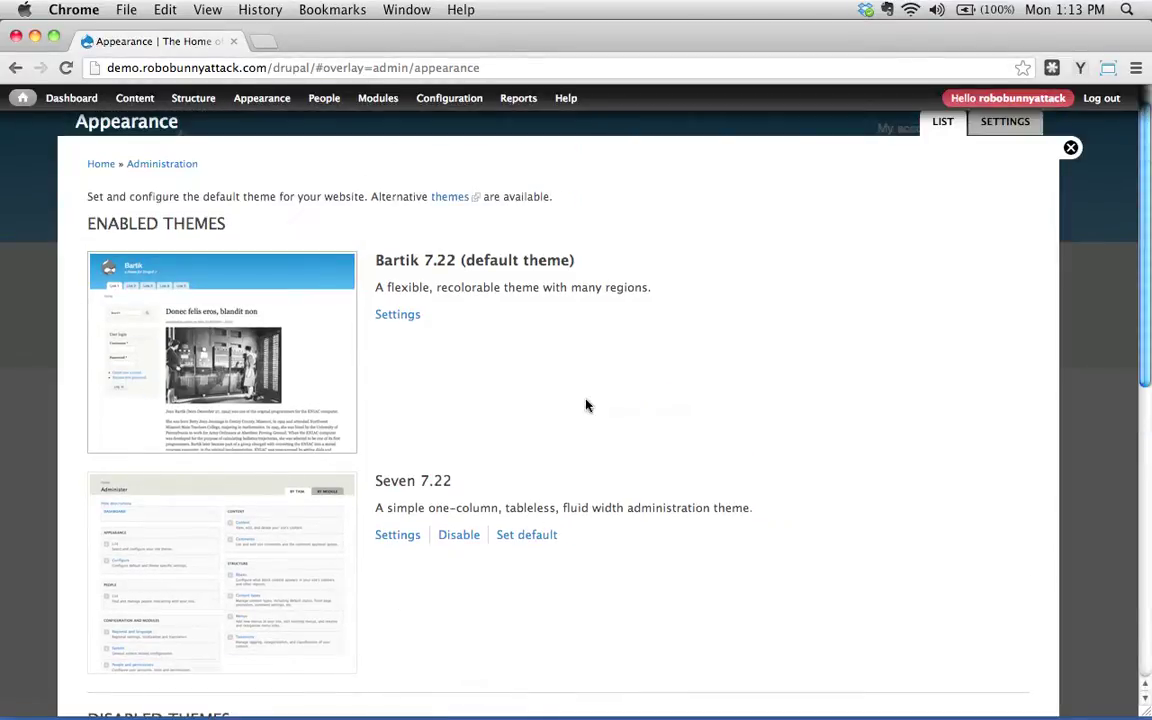
{"action": "scroll", "coordinate": [570, 424], "scroll_direction": "up", "scroll_amount": 1}
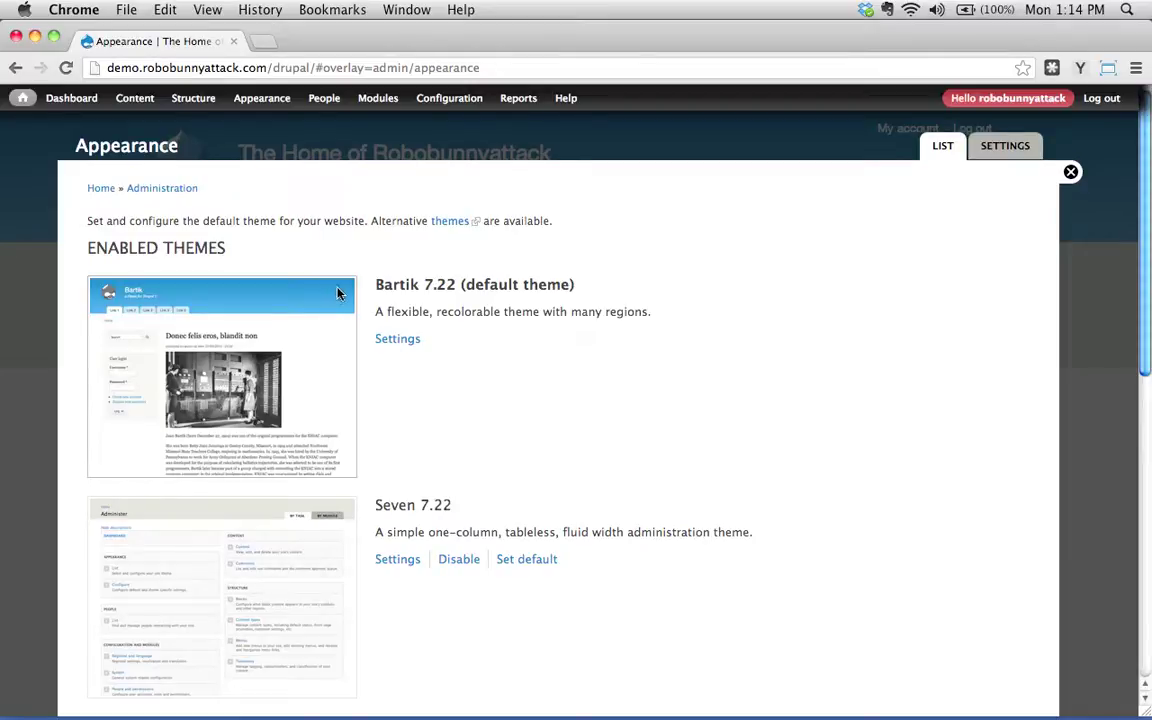
In Bartik's settings, choose Plum as the colour set, giving header colours #4c1c58 and #593662.
{"action": "left_click", "coordinate": [395, 341]}
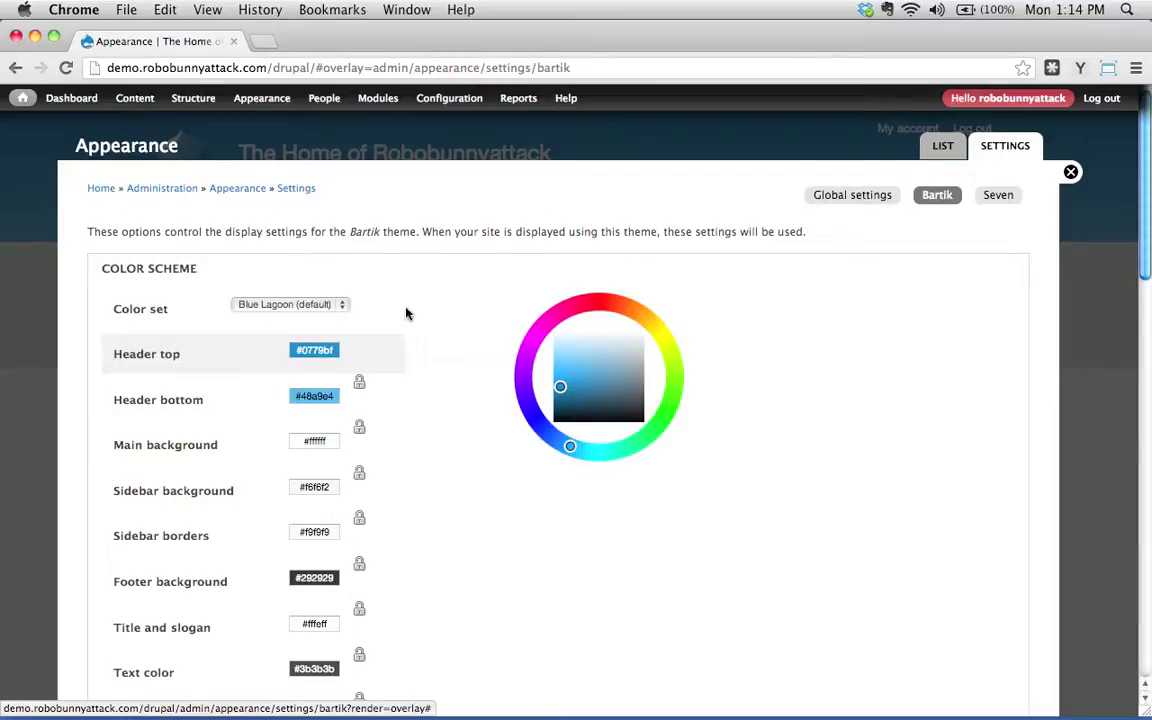
{"action": "scroll", "coordinate": [376, 388], "scroll_direction": "down", "scroll_amount": 10}
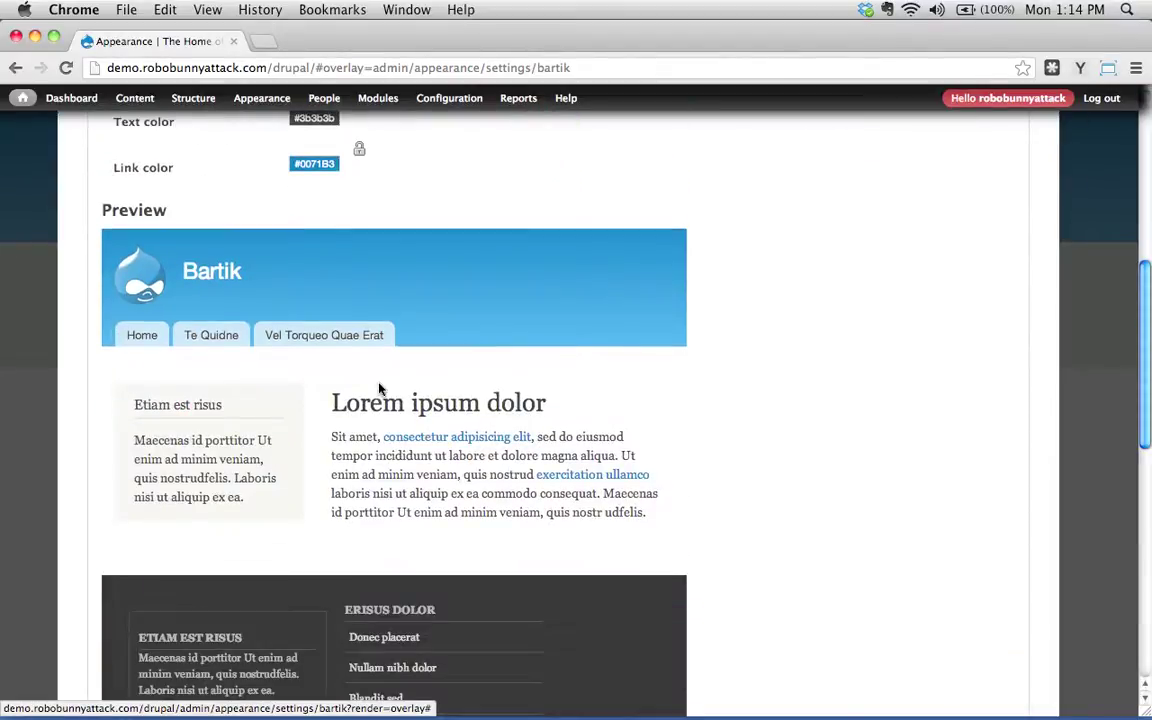
{"action": "scroll", "coordinate": [379, 389], "scroll_direction": "down", "scroll_amount": 10}
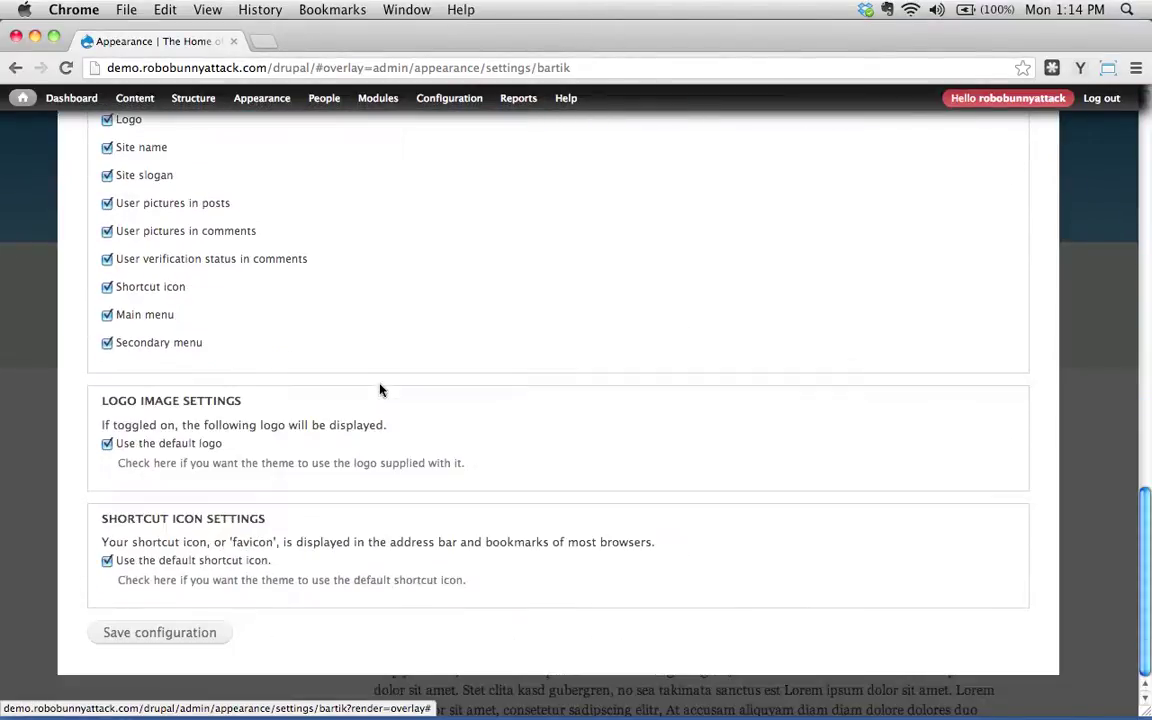
{"action": "scroll", "coordinate": [380, 390], "scroll_direction": "up", "scroll_amount": 20}
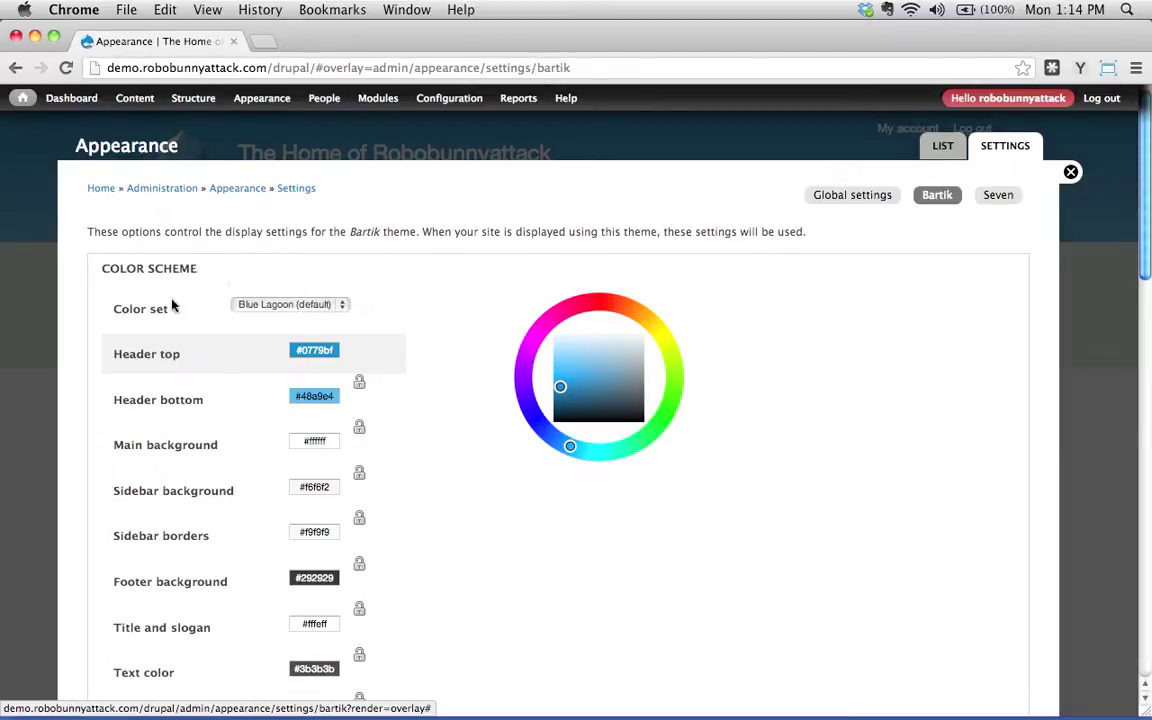
{"action": "left_click", "coordinate": [284, 306]}
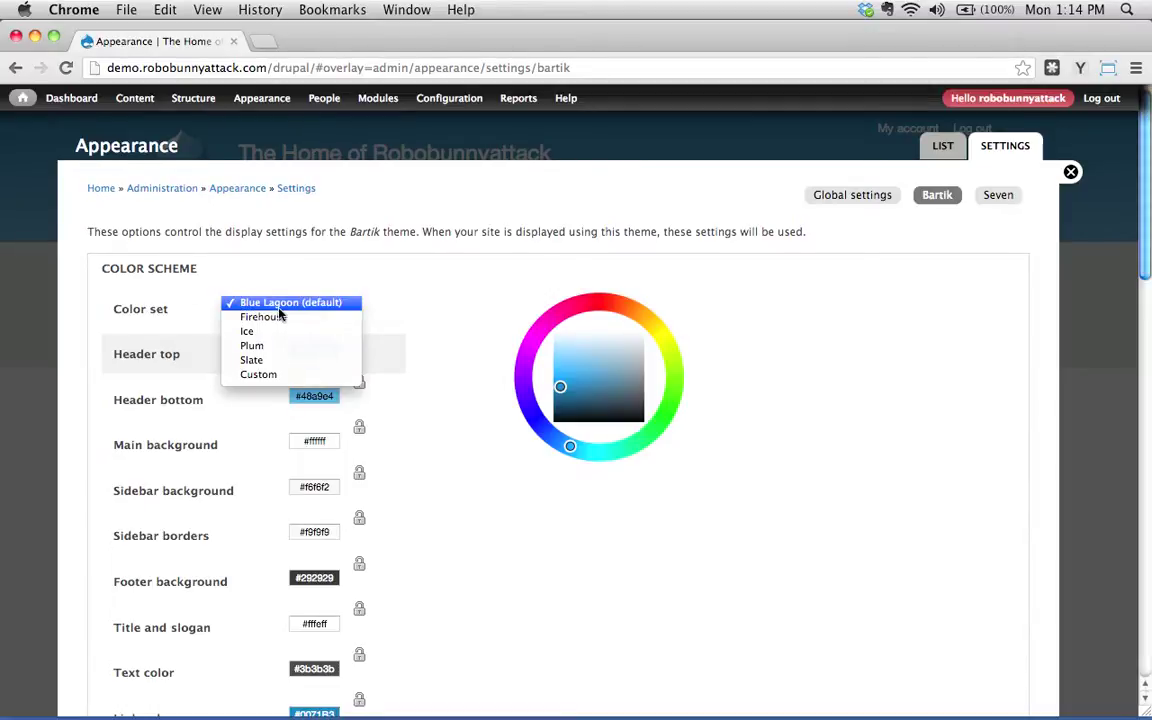
{"action": "key", "text": "Down"}
{"action": "key", "text": "Down"}
{"action": "left_click", "coordinate": [264, 345]}
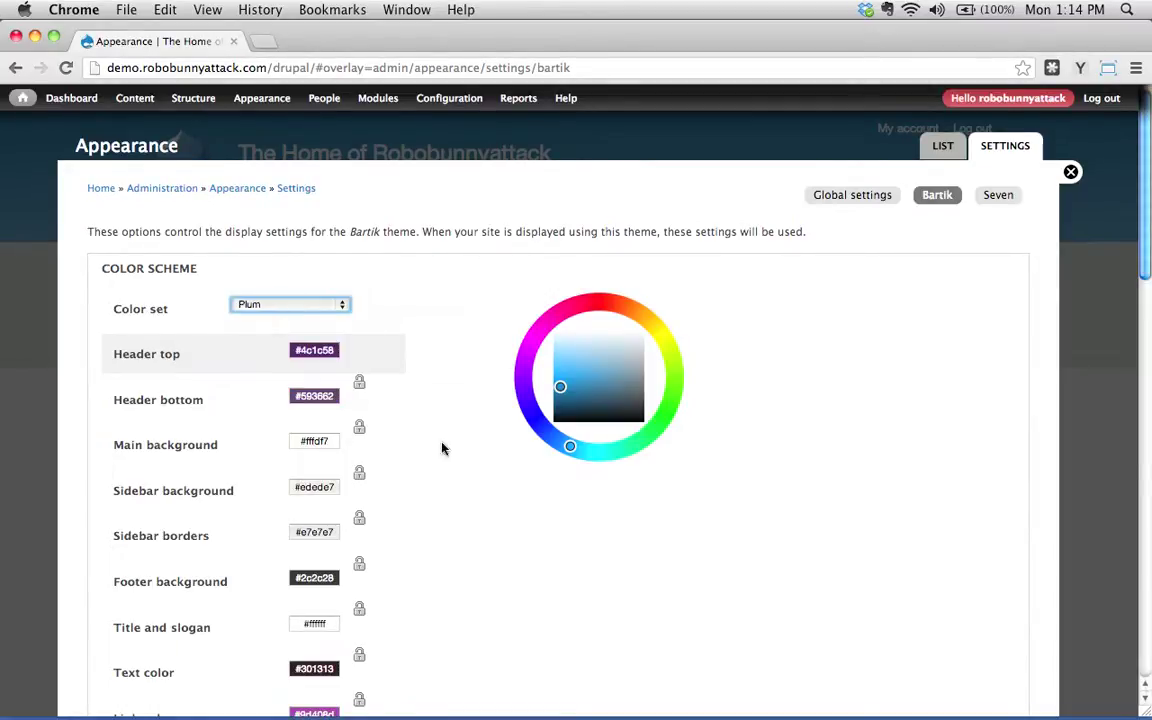
{"action": "scroll", "coordinate": [466, 430], "scroll_direction": "down", "scroll_amount": 3}
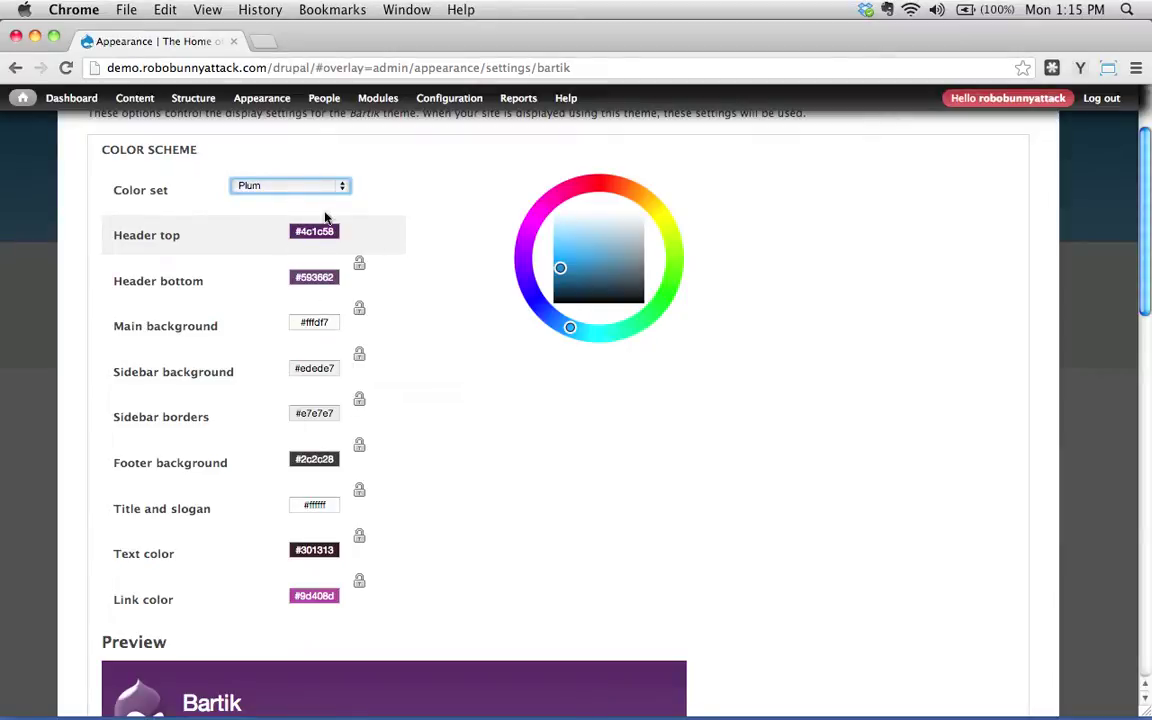
{"action": "left_click", "coordinate": [304, 188]}
{"action": "left_click", "coordinate": [309, 156]}
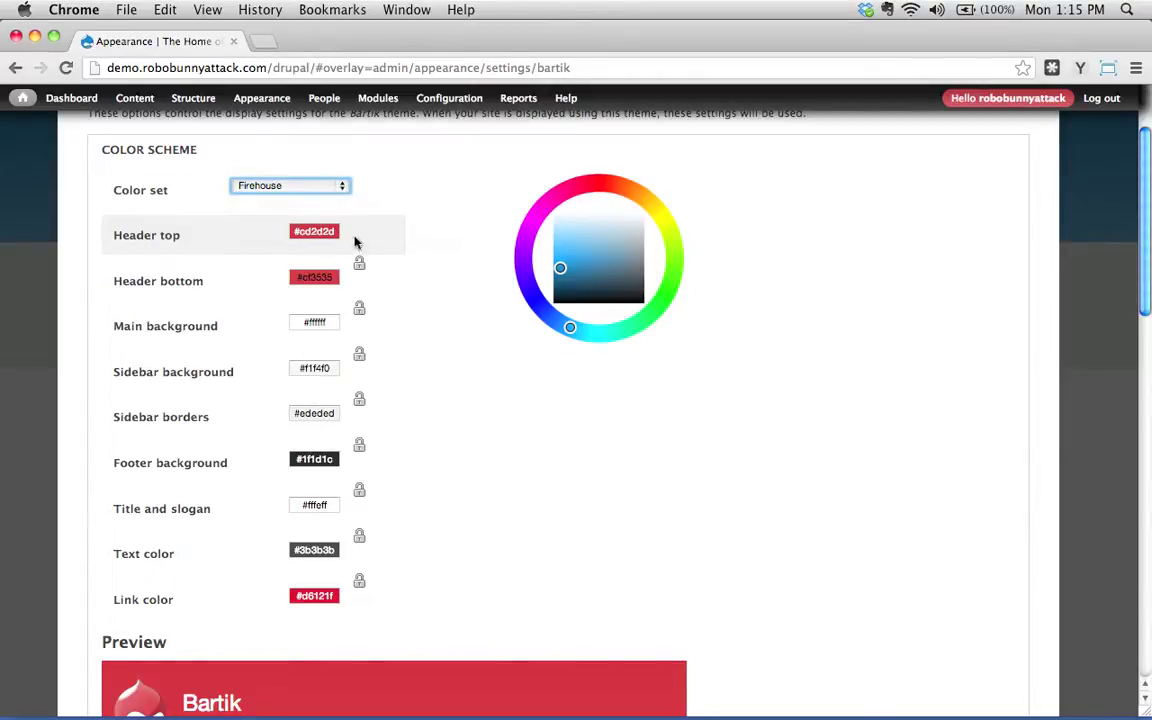
{"action": "left_click", "coordinate": [303, 185]}
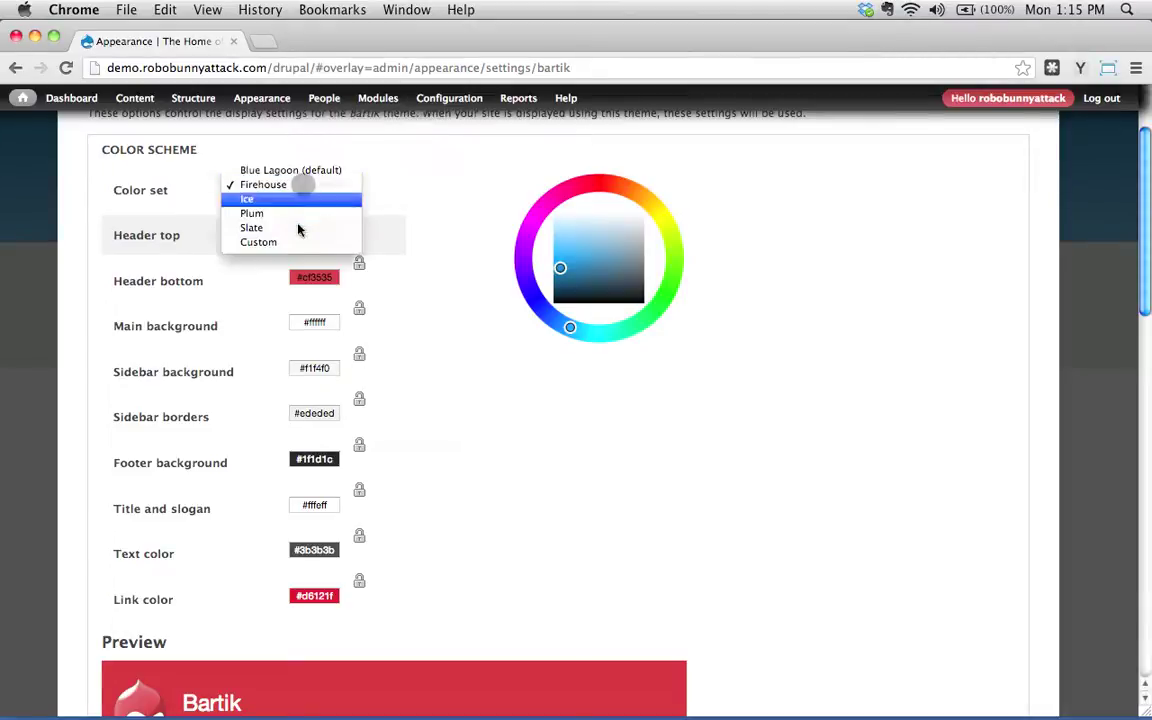
{"action": "left_click", "coordinate": [297, 231]}
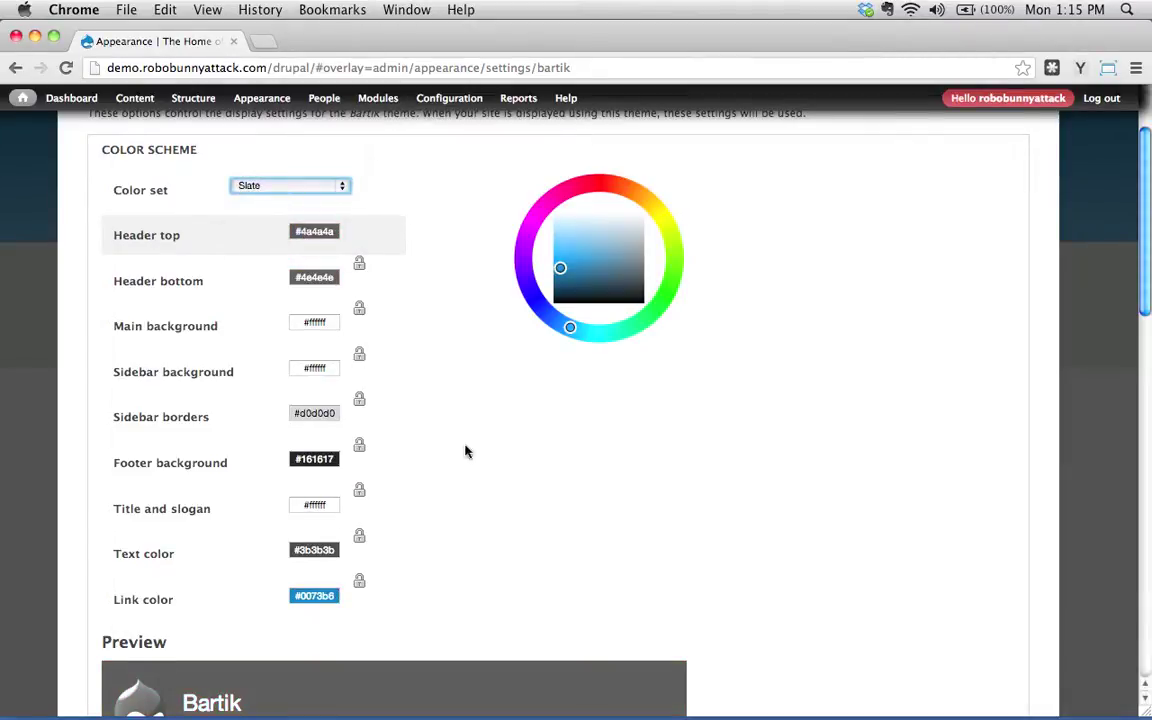
{"action": "scroll", "coordinate": [468, 436], "scroll_direction": "down", "scroll_amount": 4}
{"action": "scroll", "coordinate": [468, 436], "scroll_direction": "up", "scroll_amount": 6}
{"action": "left_click", "coordinate": [298, 304]}
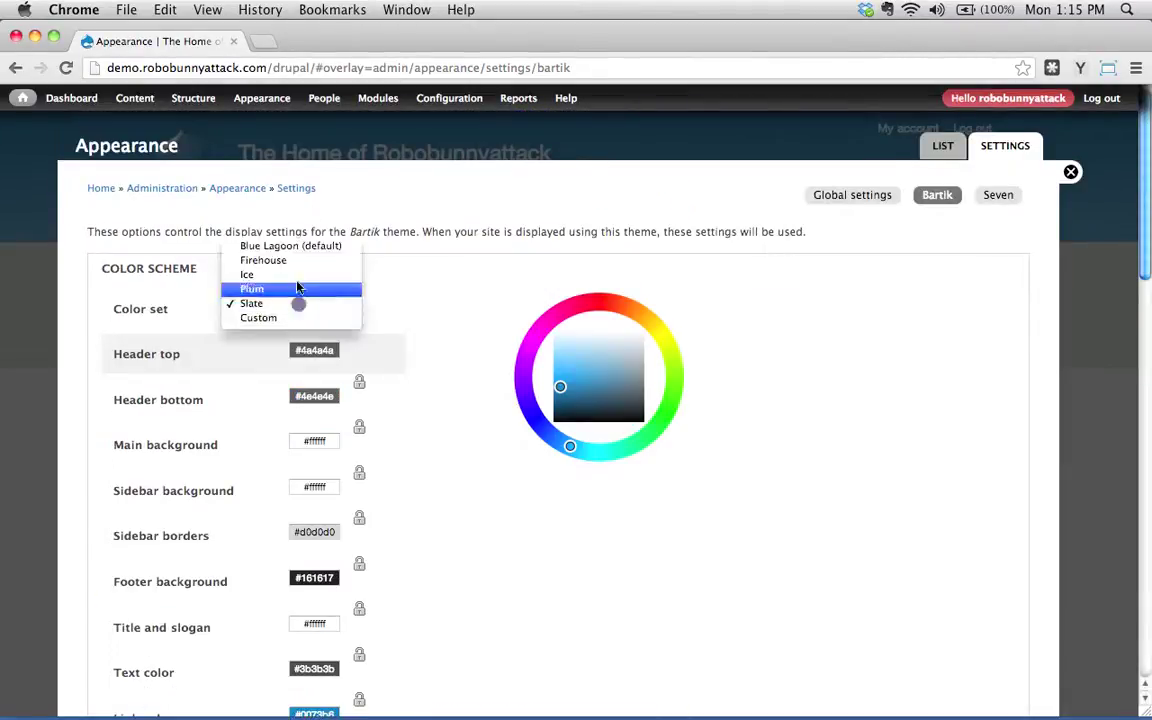
{"action": "left_click", "coordinate": [292, 274]}
{"action": "left_click", "coordinate": [317, 310]}
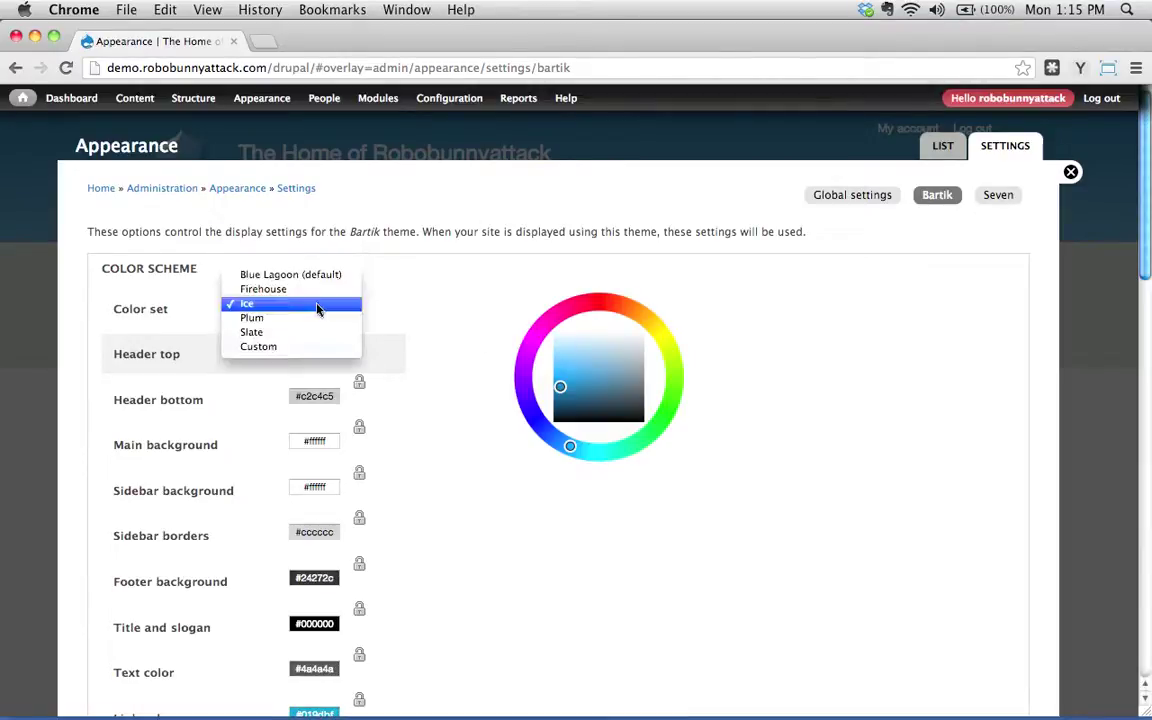
{"action": "left_click", "coordinate": [321, 318]}
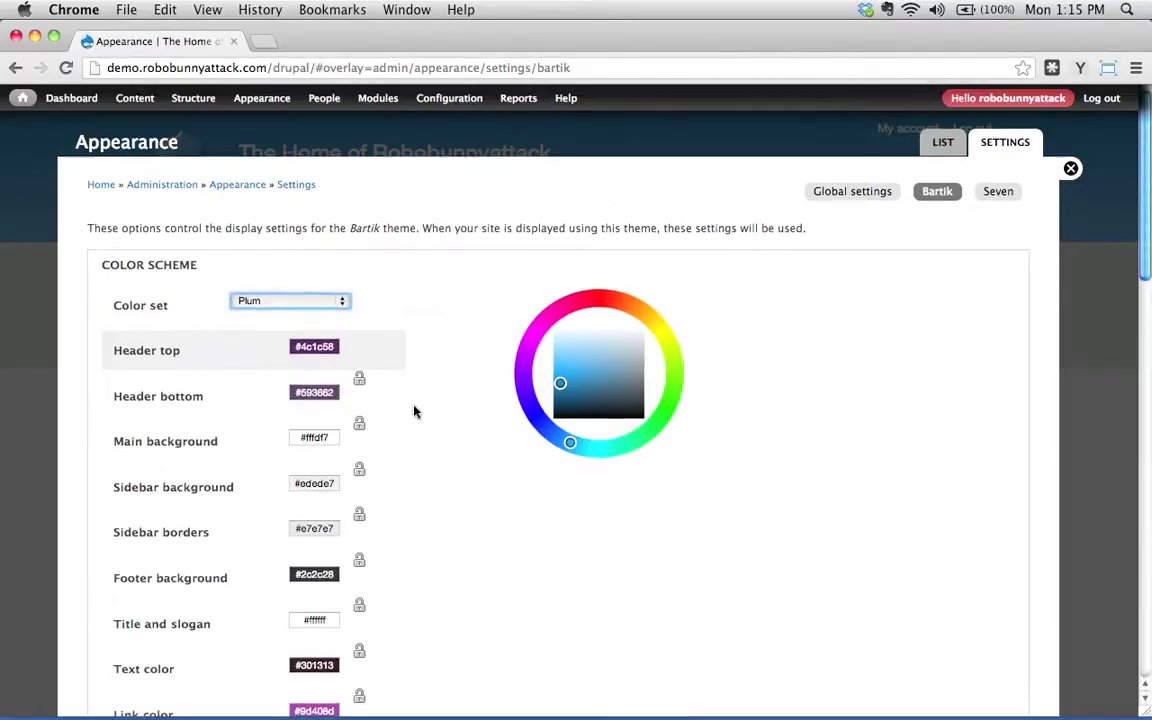
Scroll to the Bartik preview showing the purple header and #9d408d links.
{"action": "scroll", "coordinate": [460, 405], "scroll_direction": "down", "scroll_amount": 5}
{"action": "scroll", "coordinate": [797, 470], "scroll_direction": "down", "scroll_amount": 3}
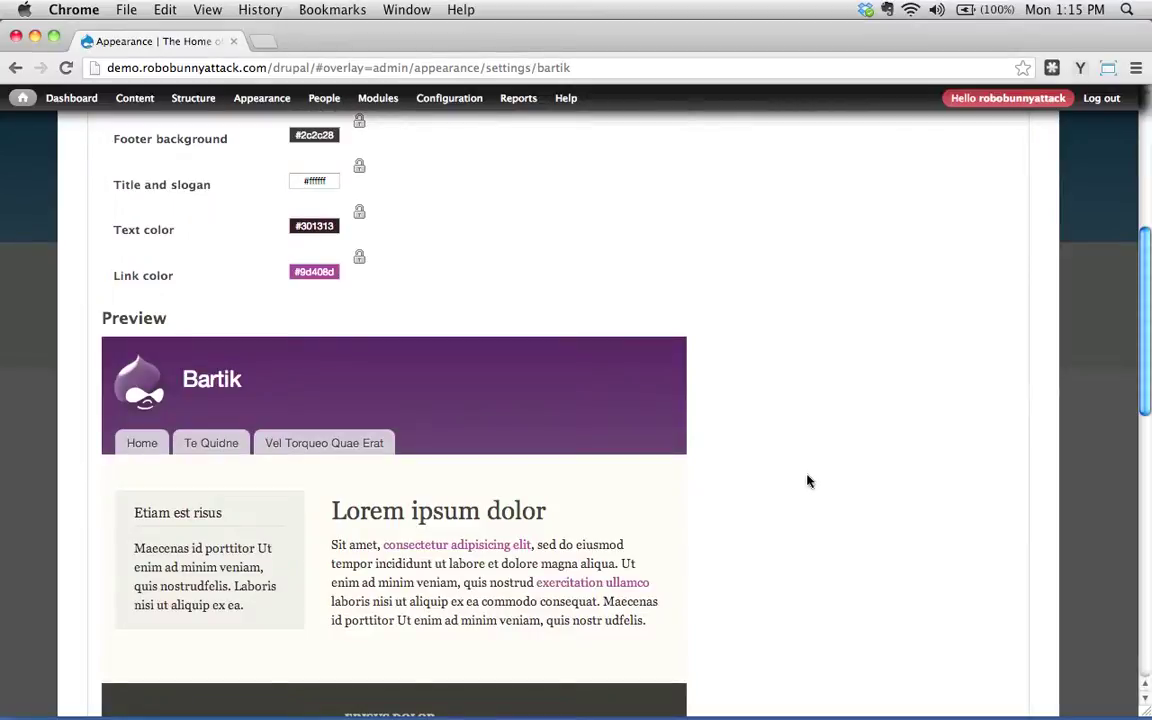
{"action": "scroll", "coordinate": [809, 481], "scroll_direction": "down", "scroll_amount": 5}
{"action": "scroll", "coordinate": [812, 478], "scroll_direction": "up", "scroll_amount": 2}
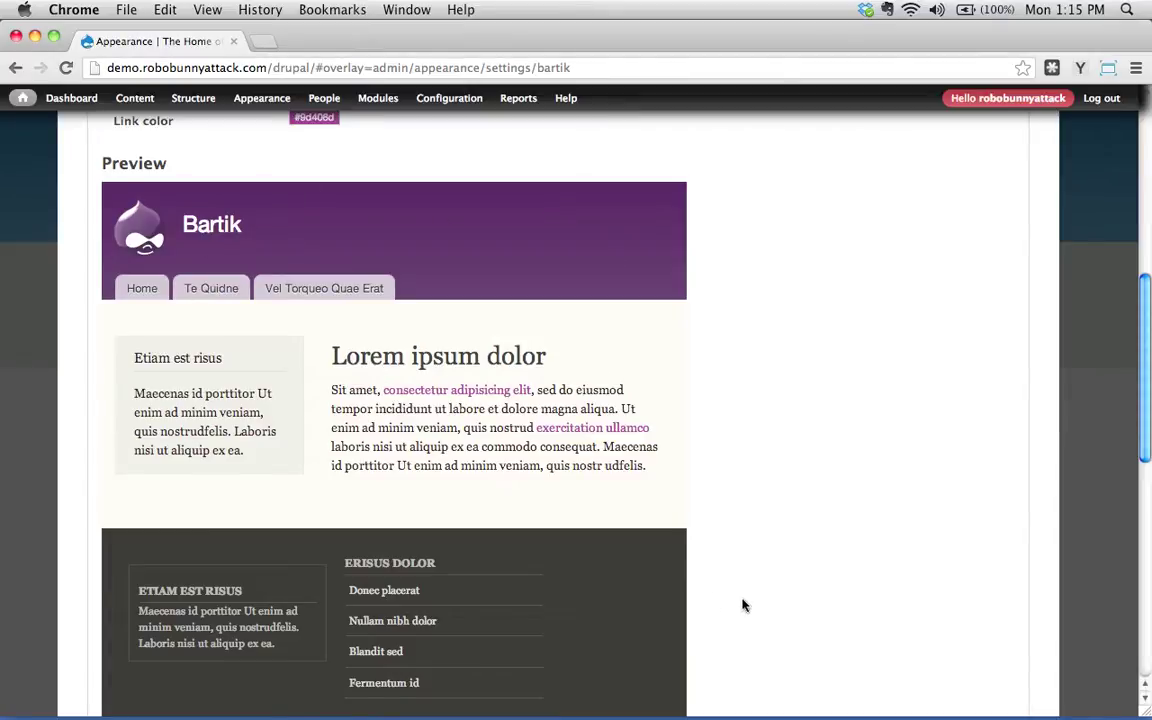
Switch Bartik's colour set briefly to Custom.
{"action": "scroll", "coordinate": [743, 604], "scroll_direction": "up", "scroll_amount": 5}
{"action": "left_click", "coordinate": [278, 265]}
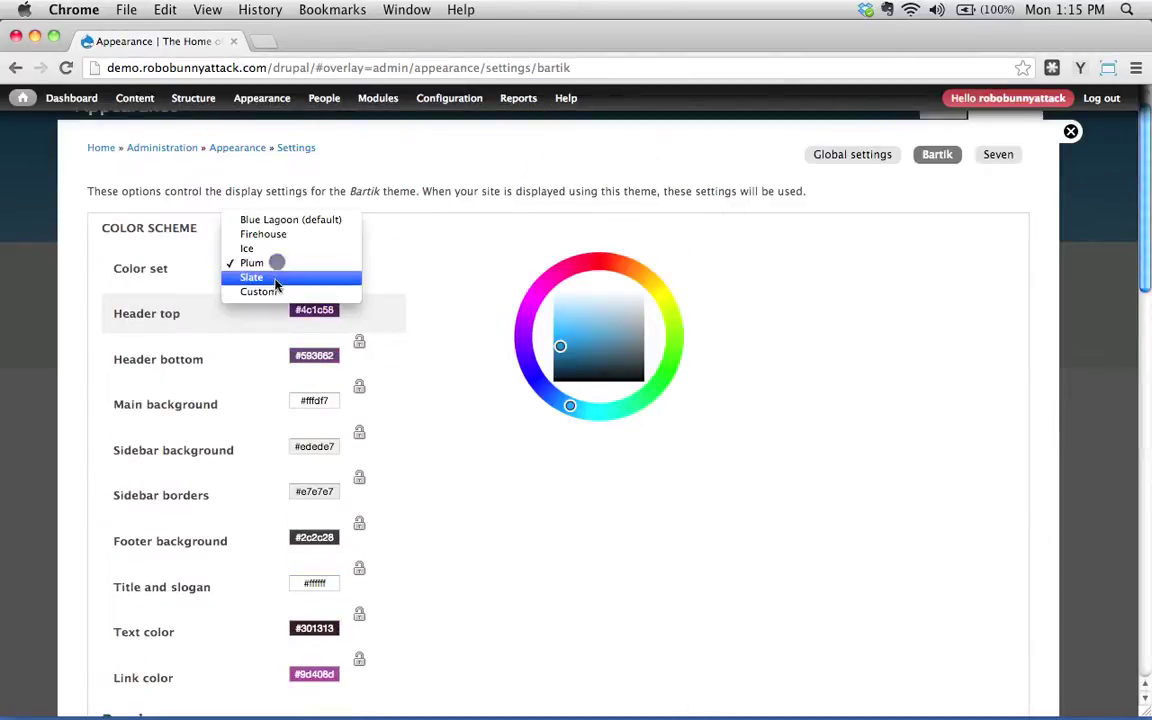
{"action": "left_click", "coordinate": [276, 291]}
{"action": "scroll", "coordinate": [408, 397], "scroll_direction": "down", "scroll_amount": 2}
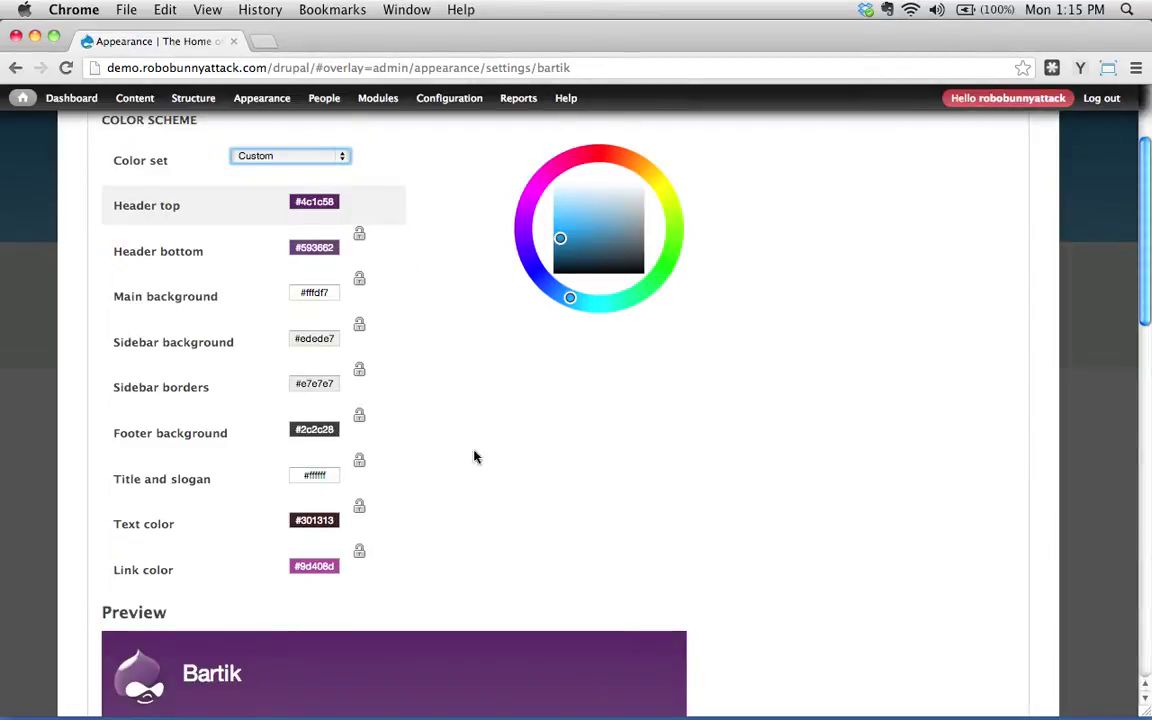
{"action": "scroll", "coordinate": [468, 437], "scroll_direction": "down", "scroll_amount": 1}
{"action": "scroll", "coordinate": [388, 311], "scroll_direction": "up", "scroll_amount": 3}
Reselect the Plum colour set and scroll down to the Toggle Display options.
{"action": "left_click", "coordinate": [310, 304]}
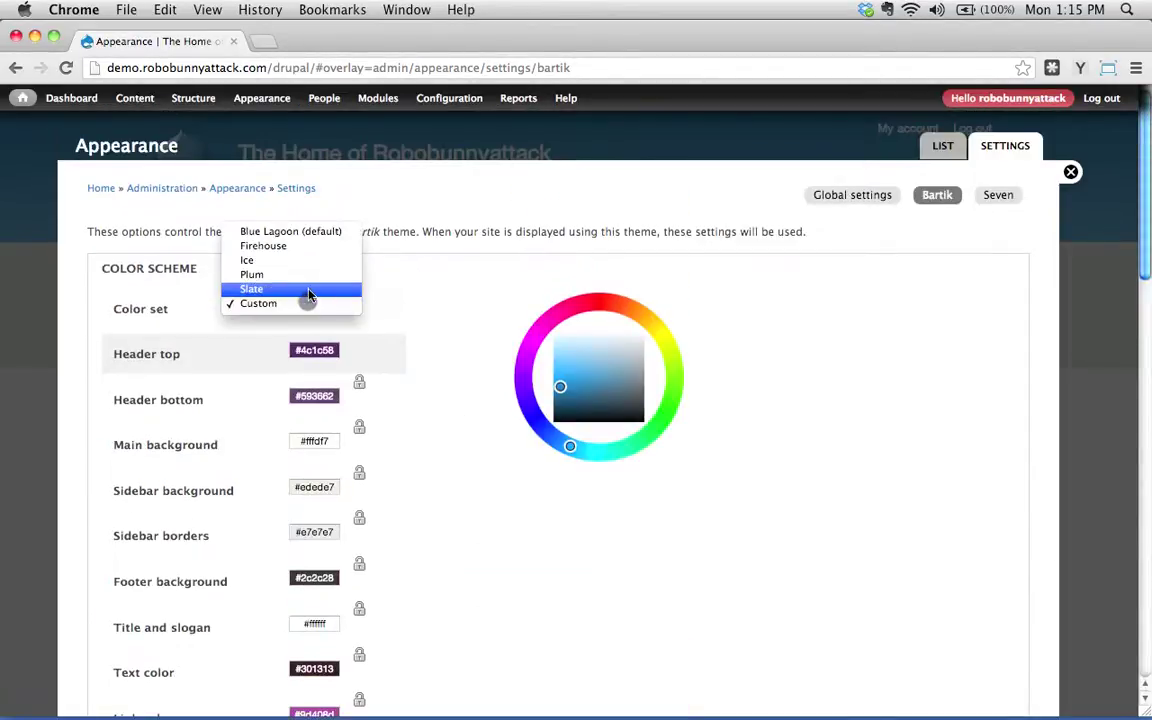
{"action": "left_click", "coordinate": [313, 279]}
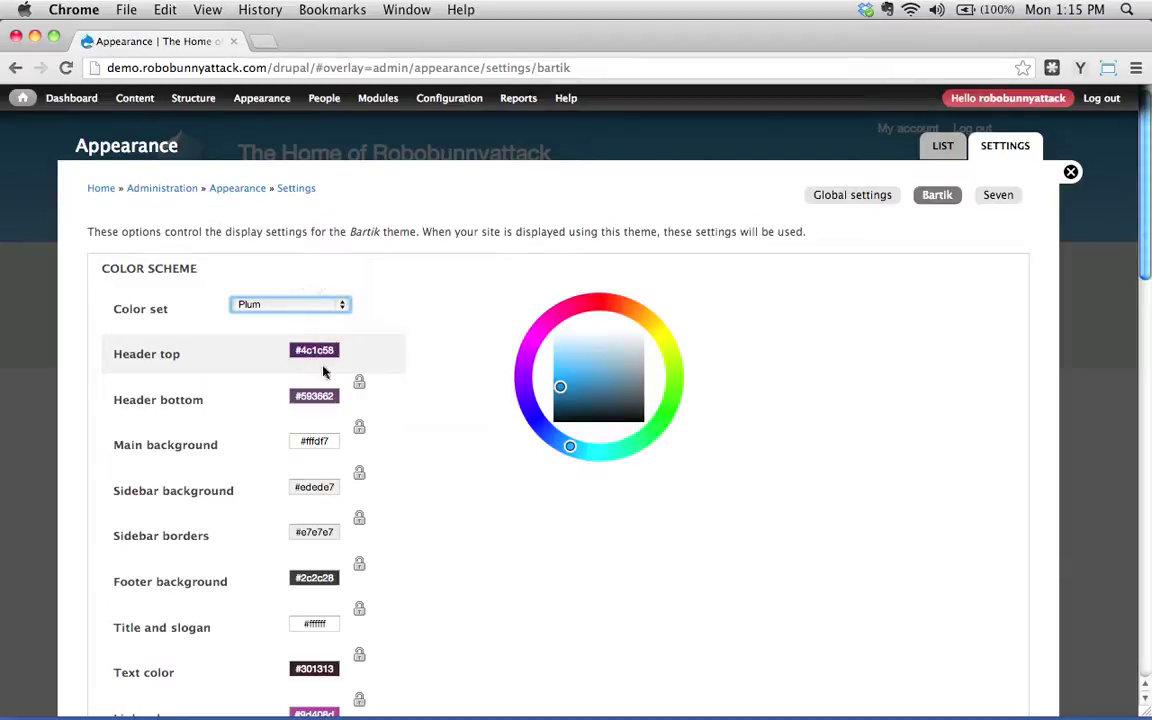
{"action": "scroll", "coordinate": [493, 528], "scroll_direction": "down", "scroll_amount": 8}
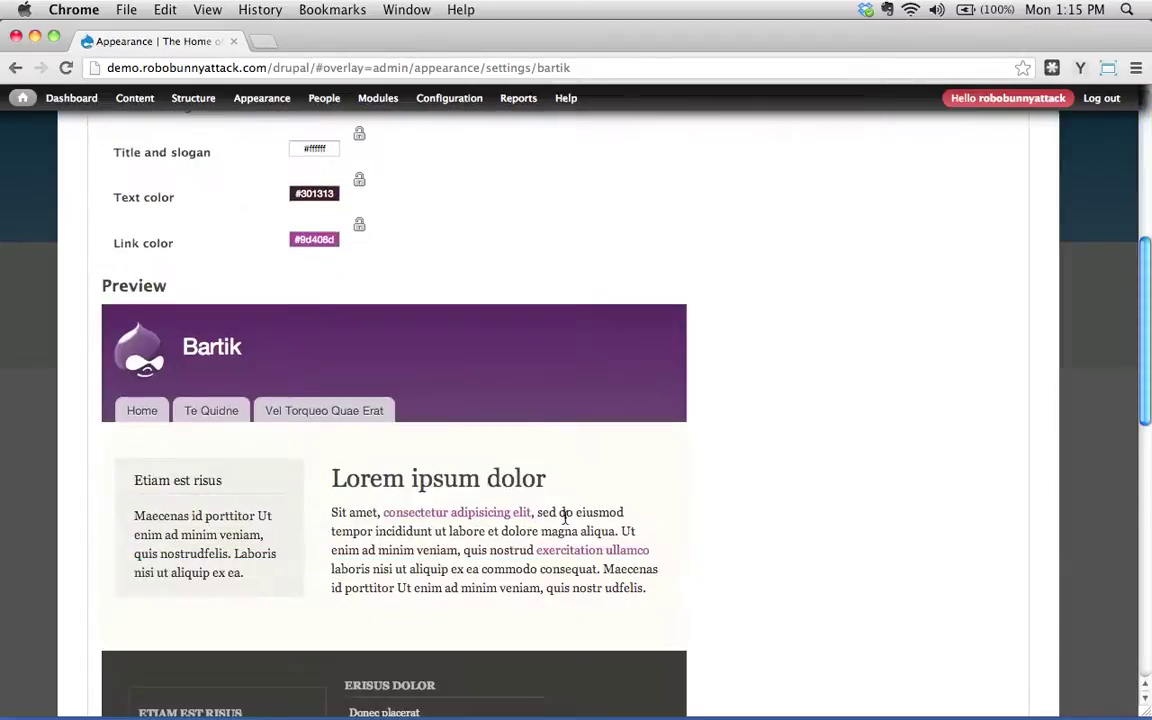
{"action": "scroll", "coordinate": [717, 399], "scroll_direction": "up", "scroll_amount": 2}
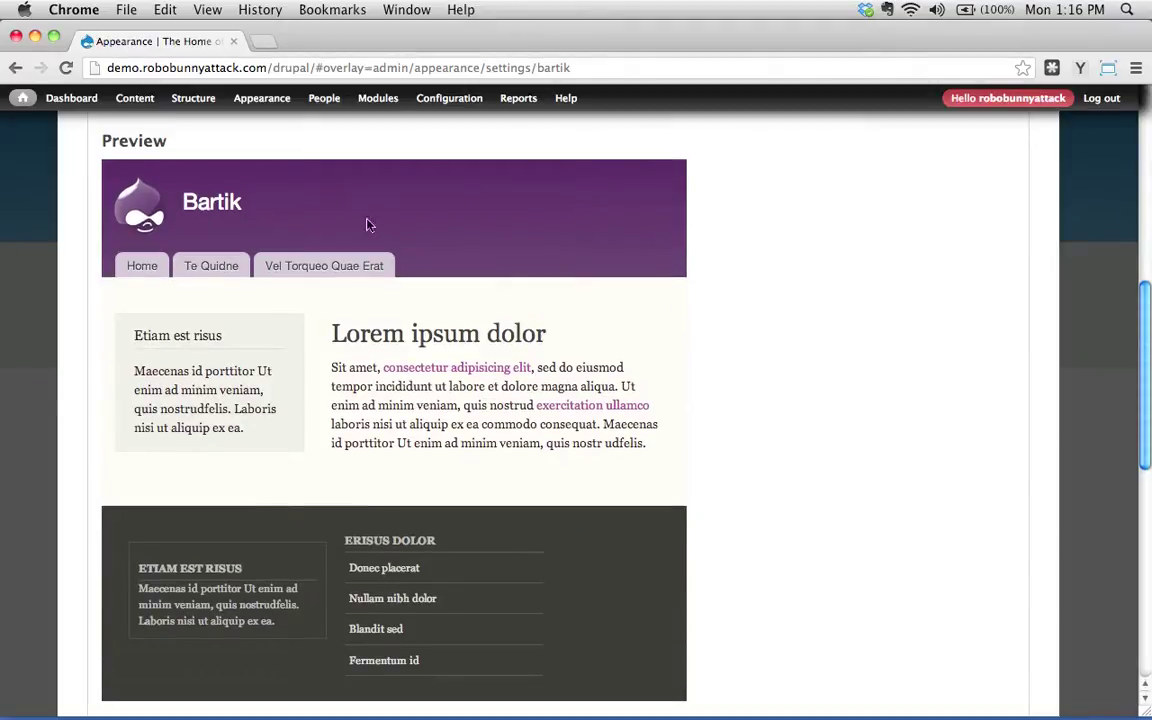
{"action": "scroll", "coordinate": [638, 378], "scroll_direction": "down", "scroll_amount": 5}
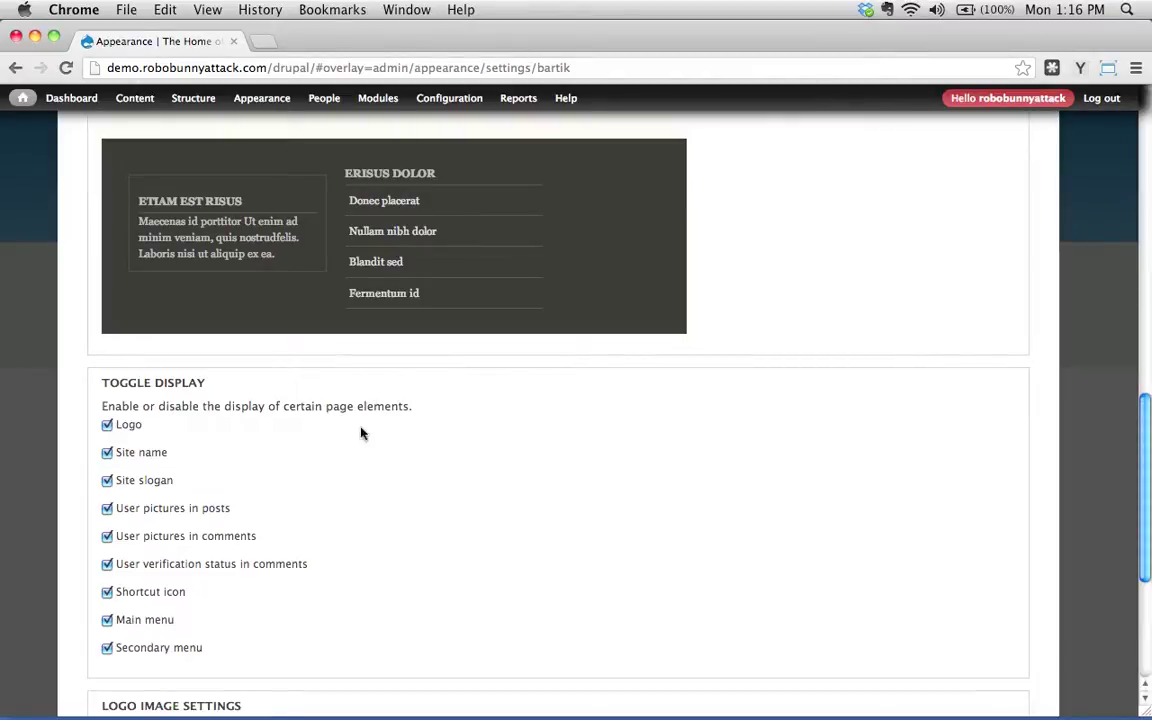
{"action": "scroll", "coordinate": [108, 424], "scroll_direction": "up", "scroll_amount": 5}
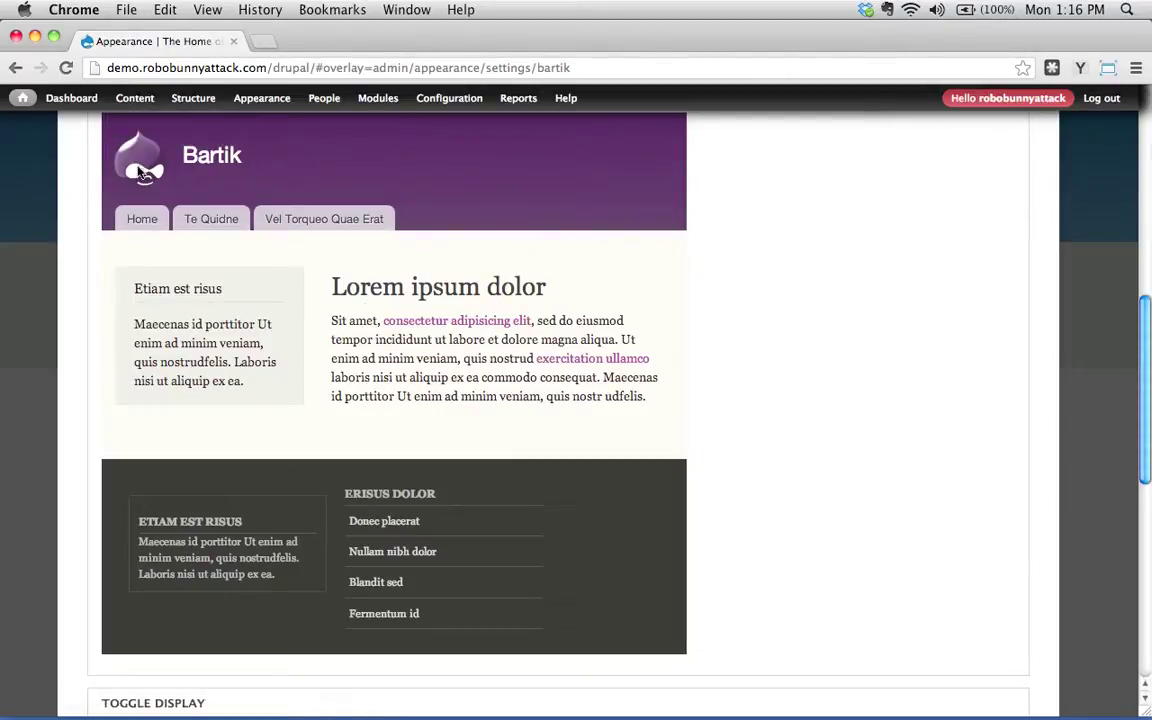
{"action": "scroll", "coordinate": [260, 425], "scroll_direction": "down", "scroll_amount": 5}
Uncheck the Logo display toggle and the 'Use the default logo' option.
{"action": "left_click", "coordinate": [107, 422]}
{"action": "scroll", "coordinate": [392, 568], "scroll_direction": "up", "scroll_amount": 3}
{"action": "scroll", "coordinate": [392, 568], "scroll_direction": "up", "scroll_amount": 5}
{"action": "scroll", "coordinate": [392, 568], "scroll_direction": "down", "scroll_amount": 8}
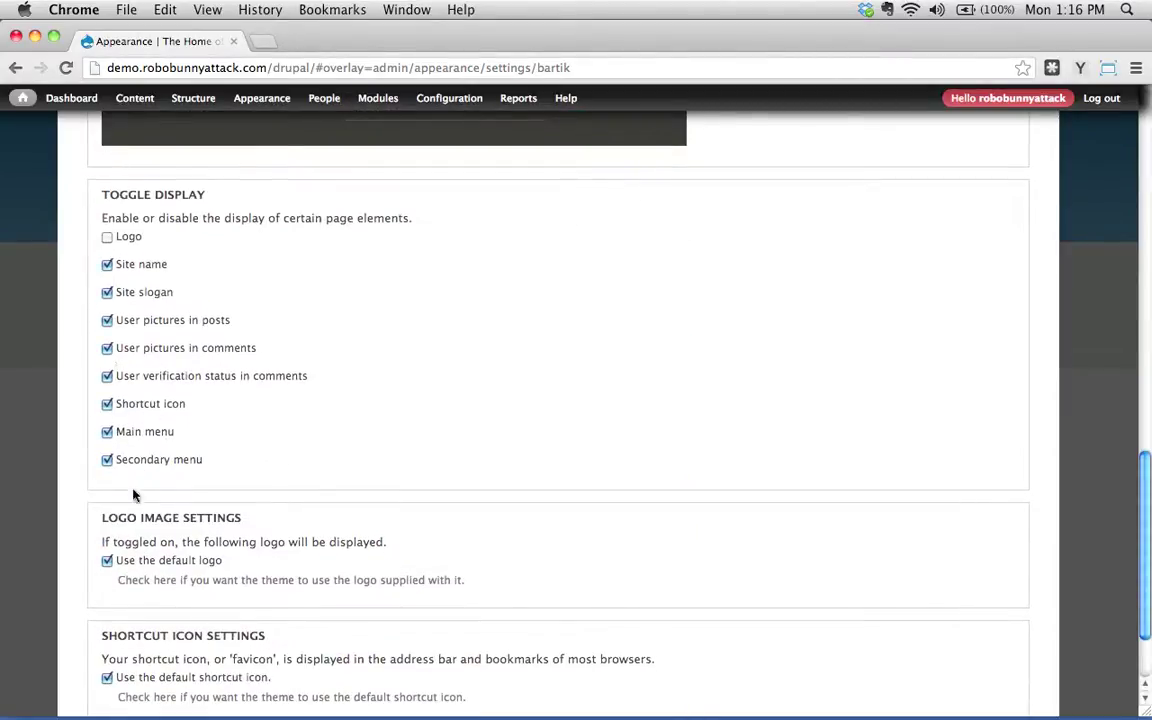
{"action": "left_click", "coordinate": [108, 562]}
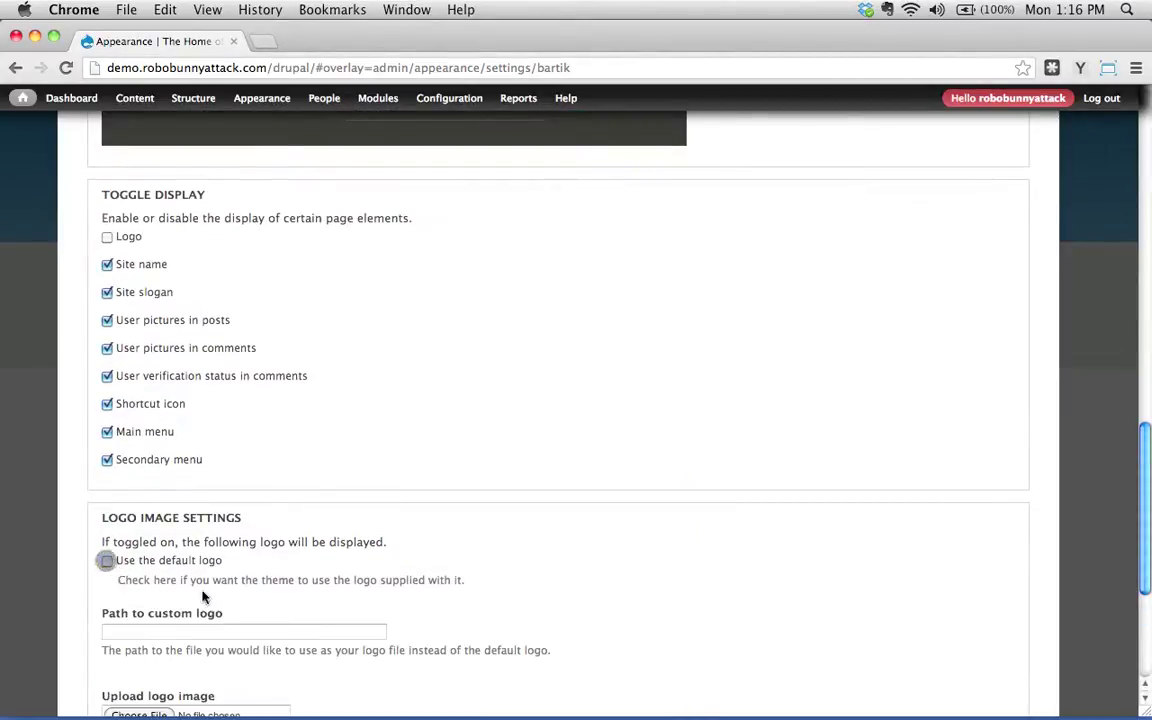
Save the Bartik theme configuration.
{"action": "scroll", "coordinate": [296, 562], "scroll_direction": "down", "scroll_amount": 5}
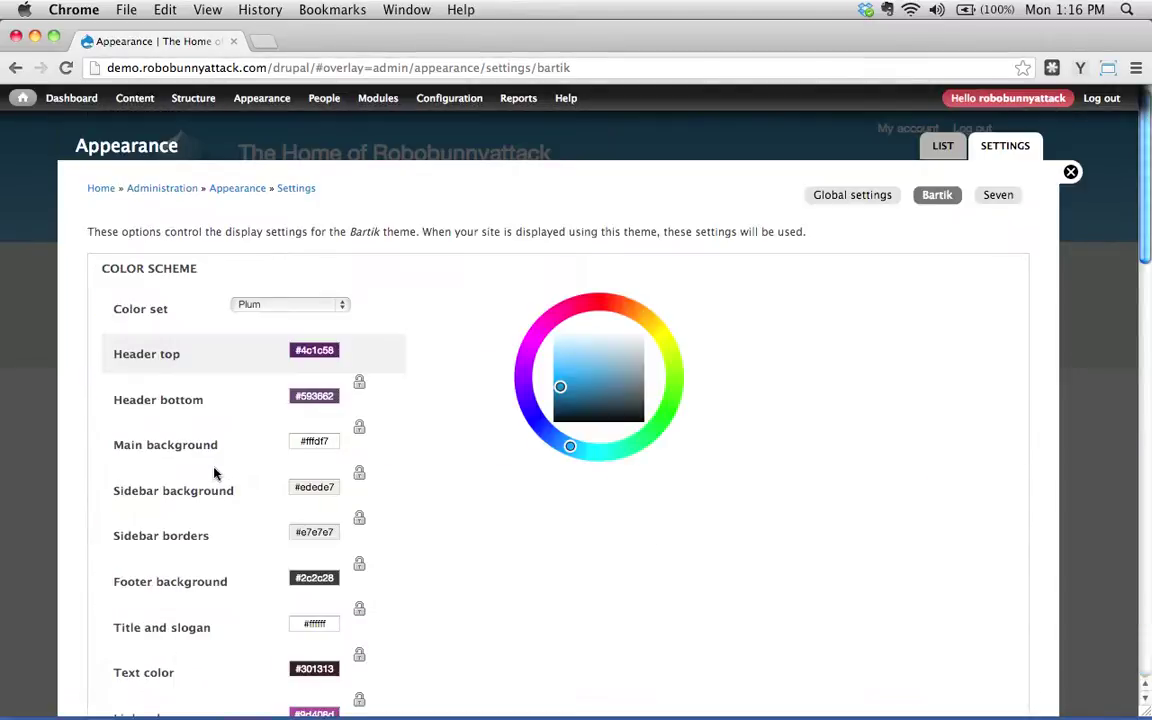
{"action": "scroll", "coordinate": [214, 473], "scroll_direction": "down", "scroll_amount": 9}
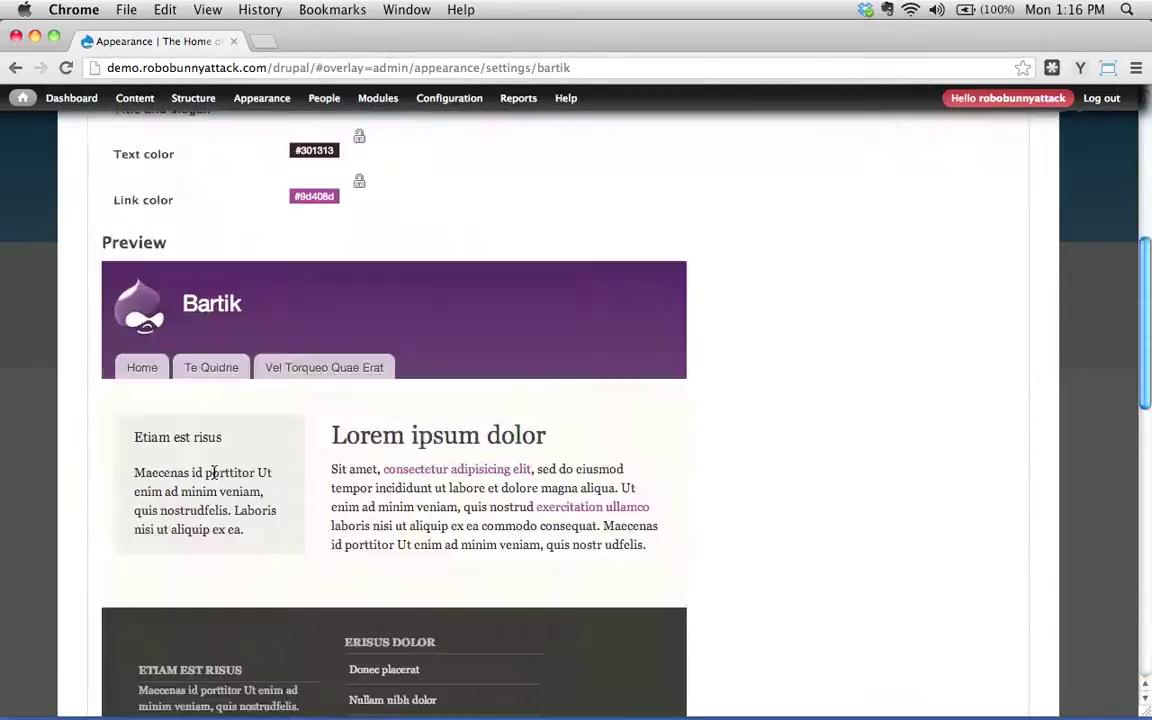
{"action": "scroll", "coordinate": [214, 473], "scroll_direction": "down", "scroll_amount": 15}
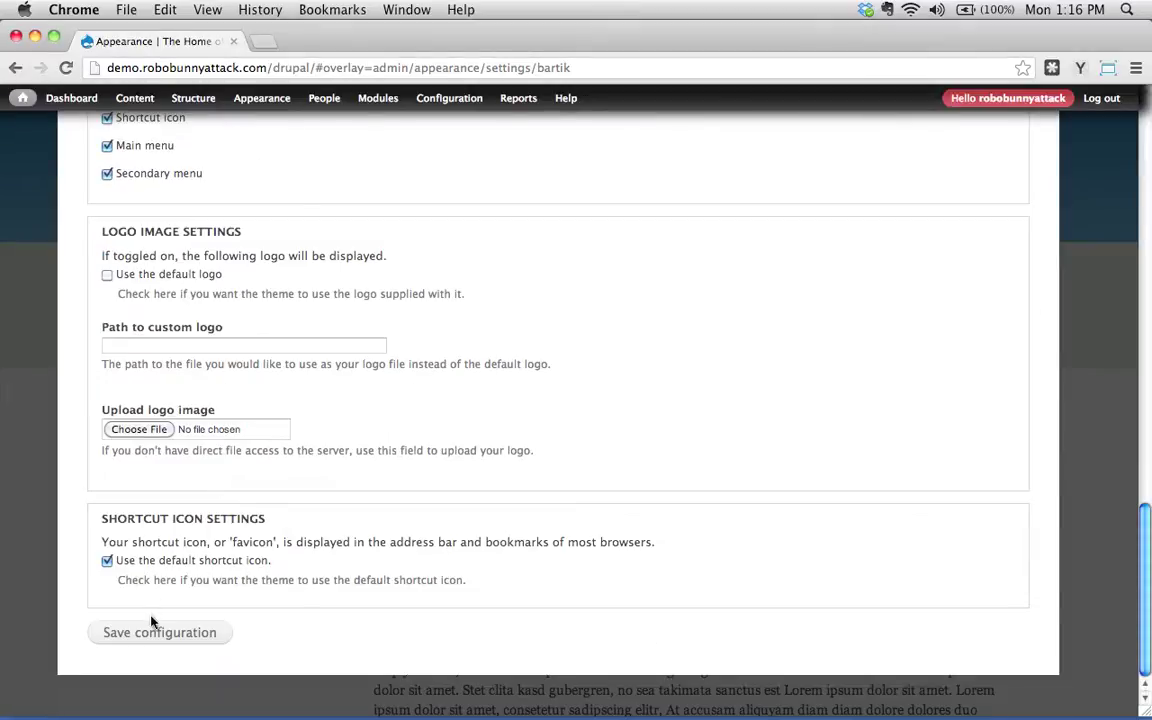
{"action": "left_click", "coordinate": [156, 632]}
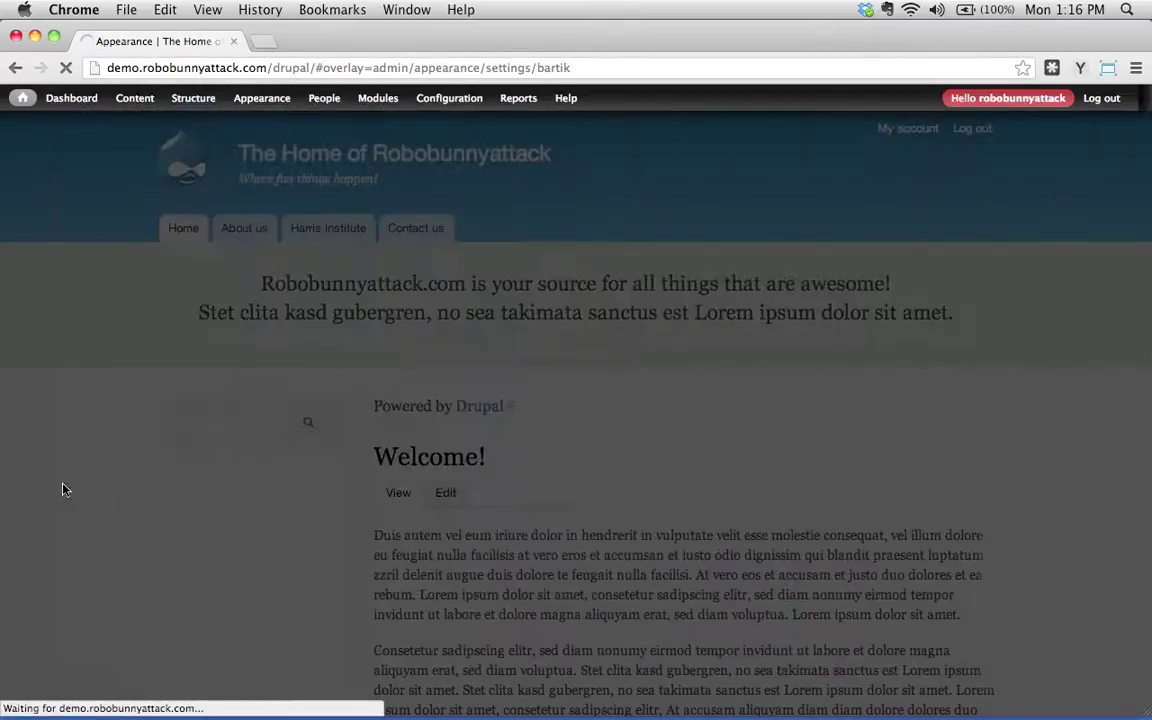
Scroll the front page to check the purple header, missing logo and dark footer.
{"action": "scroll", "coordinate": [216, 463], "scroll_direction": "down", "scroll_amount": 9}
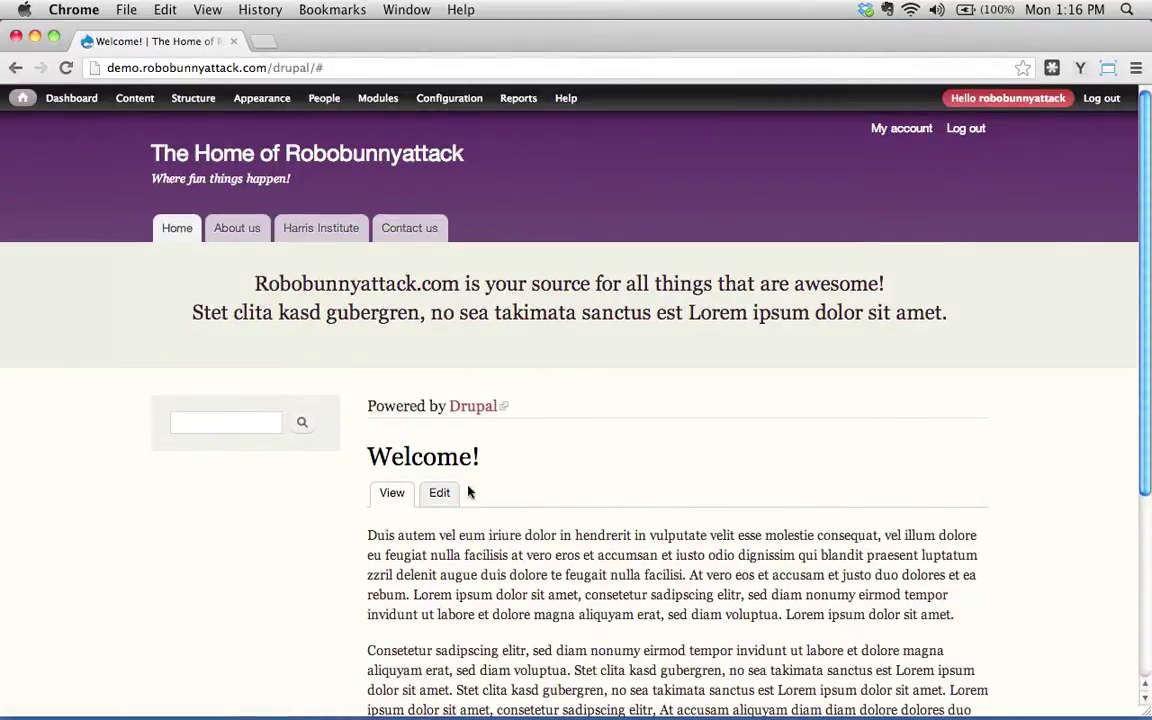
{"action": "scroll", "coordinate": [749, 424], "scroll_direction": "down", "scroll_amount": 5}
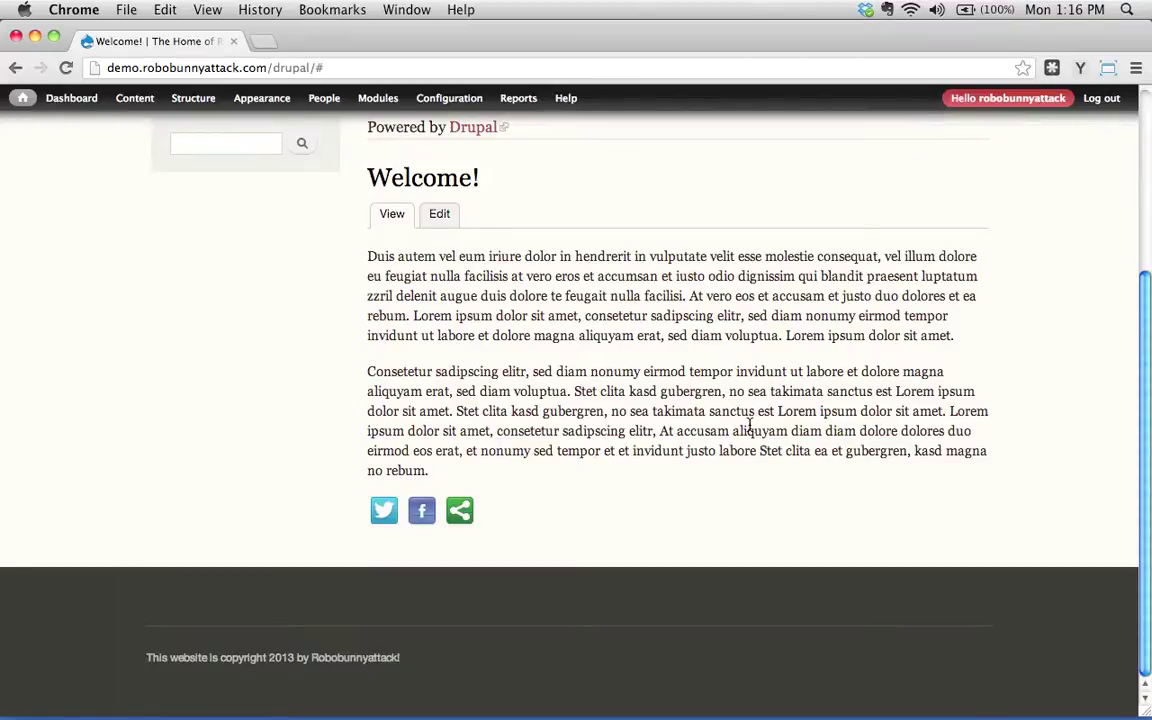
{"action": "scroll", "coordinate": [749, 424], "scroll_direction": "up", "scroll_amount": 5}
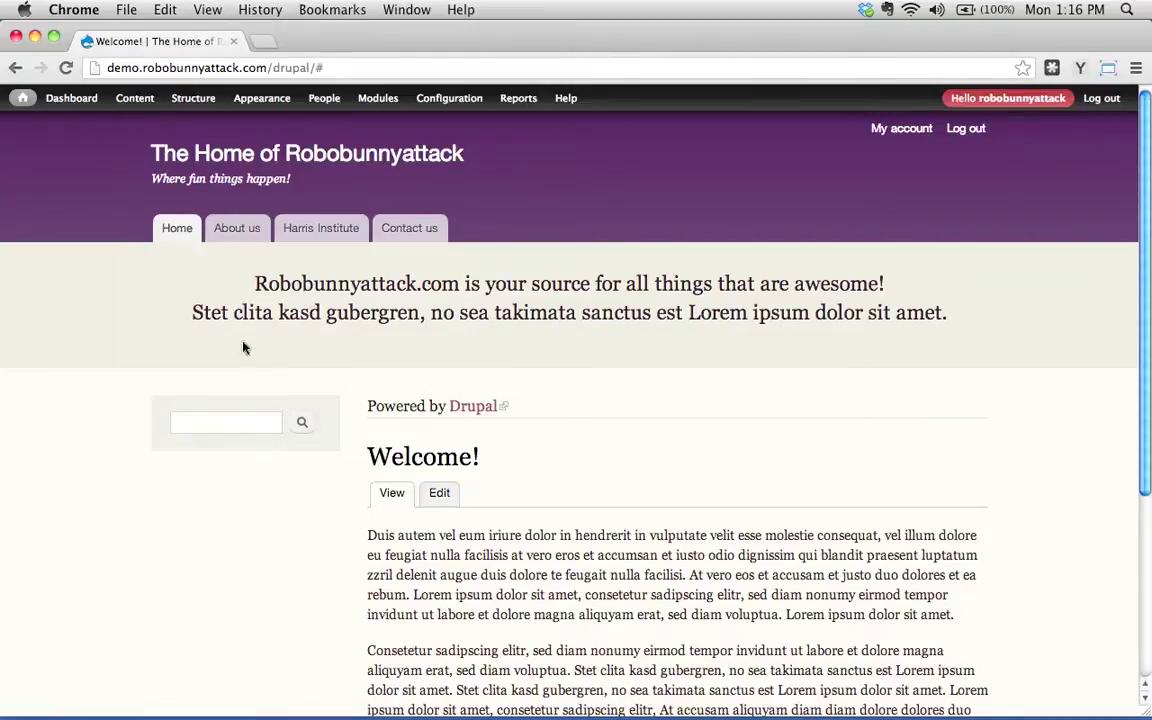
{"action": "mouse_move", "coordinate": [245, 103]}
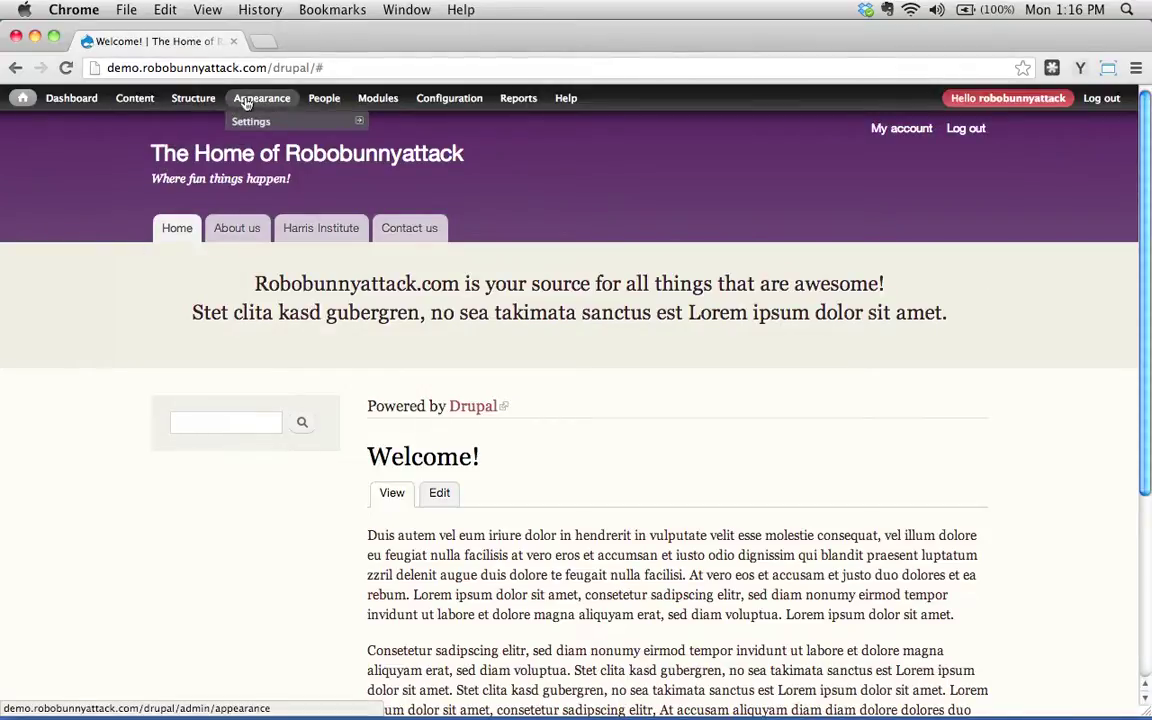
Reopen Bartik's settings from Appearance and check that the Plum colour set is selected.
{"action": "left_click", "coordinate": [245, 103]}
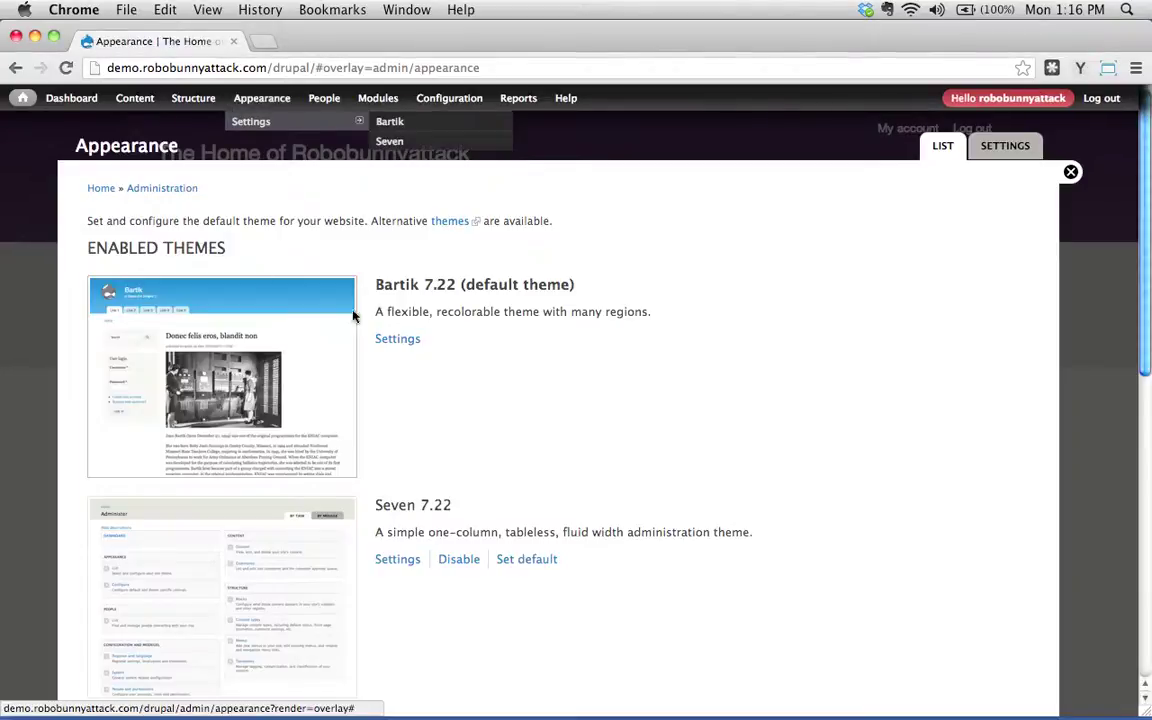
{"action": "left_click", "coordinate": [388, 340]}
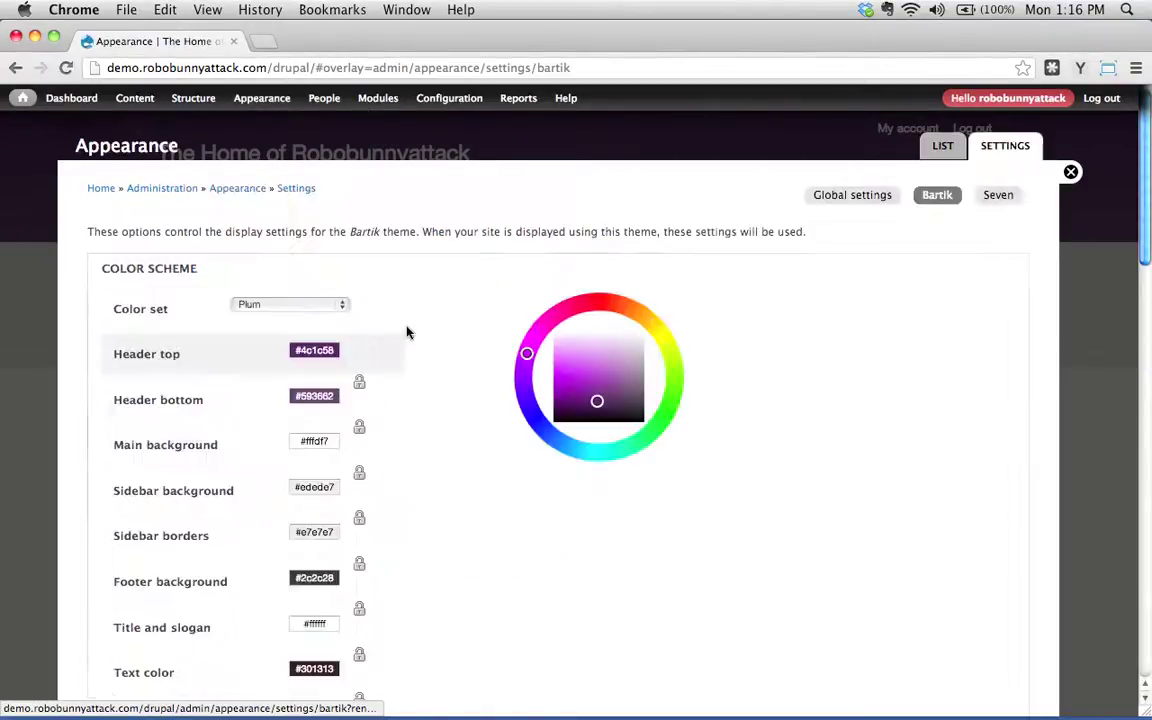
{"action": "scroll", "coordinate": [423, 416], "scroll_direction": "down", "scroll_amount": 10}
{"action": "scroll", "coordinate": [423, 416], "scroll_direction": "down", "scroll_amount": 5}
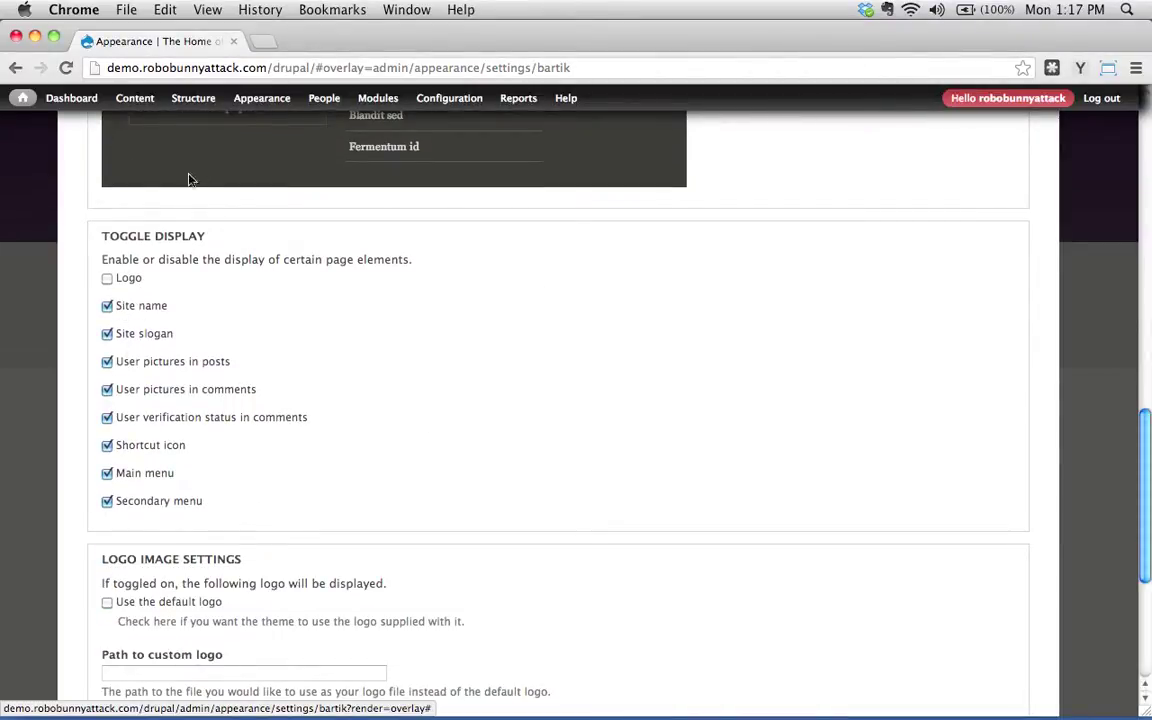
{"action": "scroll", "coordinate": [307, 447], "scroll_direction": "down", "scroll_amount": 3}
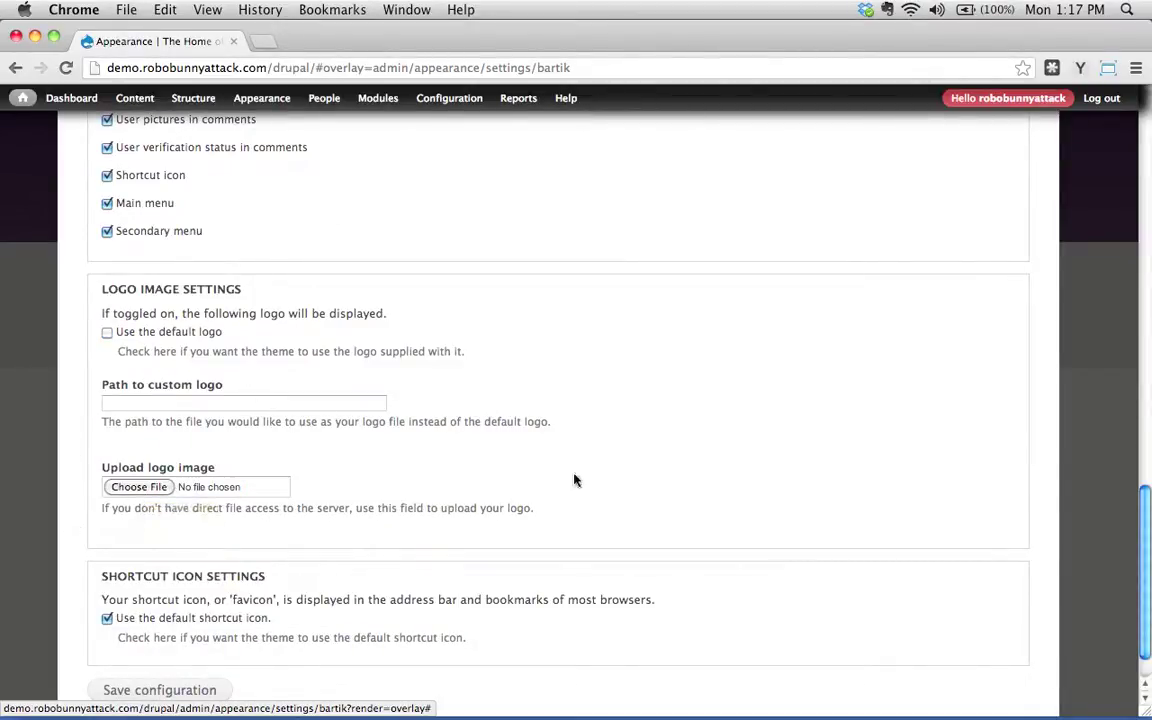
{"action": "scroll", "coordinate": [505, 440], "scroll_direction": "up", "scroll_amount": 2}
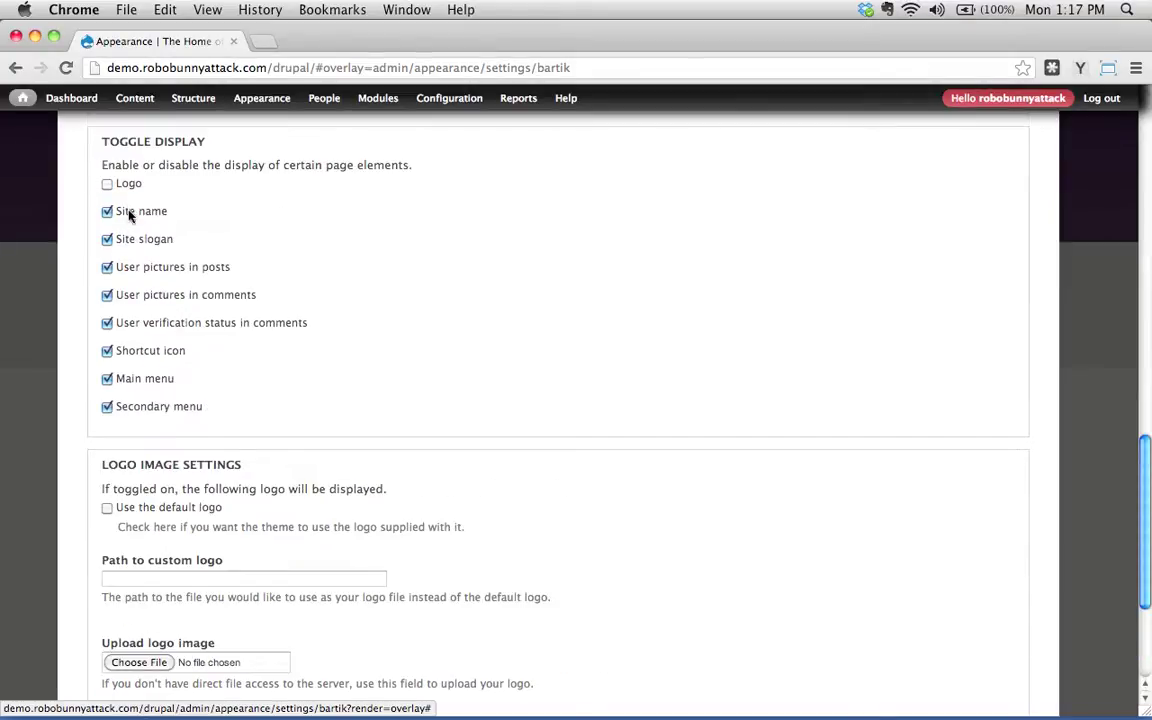
{"action": "scroll", "coordinate": [388, 398], "scroll_direction": "down", "scroll_amount": 3}
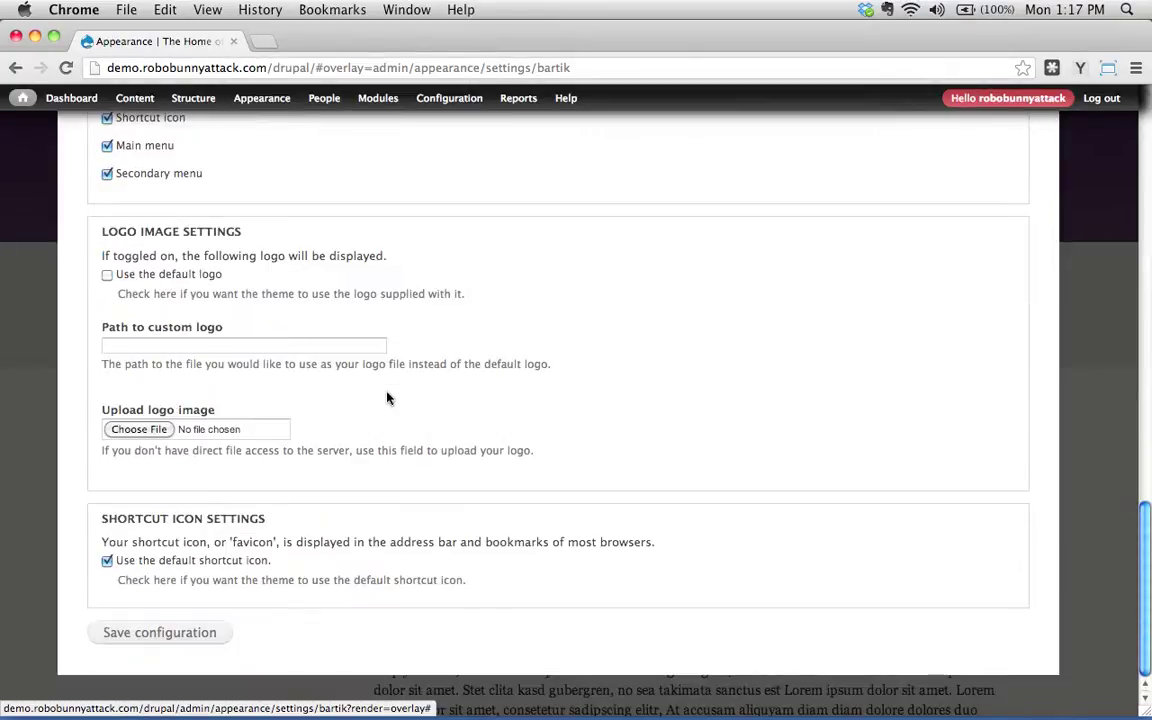
{"action": "scroll", "coordinate": [388, 398], "scroll_direction": "up", "scroll_amount": 15}
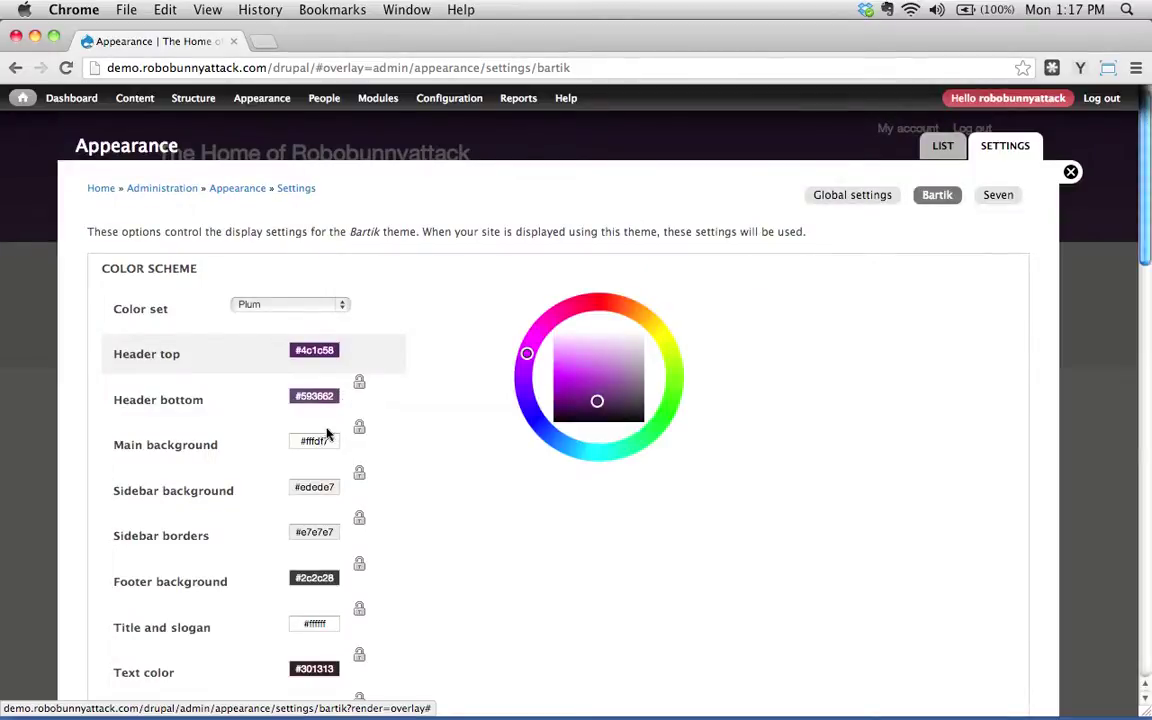
Scroll through Toggle display and Logo settings to confirm the logo is turned off.
{"action": "scroll", "coordinate": [410, 395], "scroll_direction": "down", "scroll_amount": 12}
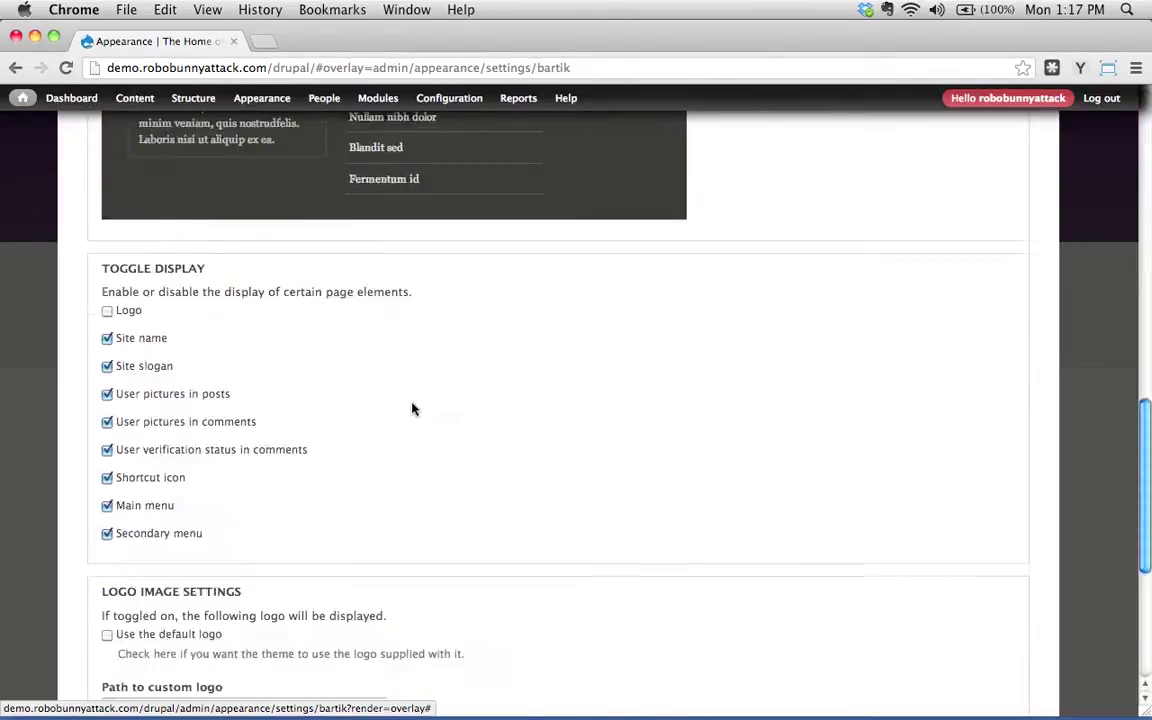
{"action": "scroll", "coordinate": [412, 408], "scroll_direction": "up", "scroll_amount": 5}
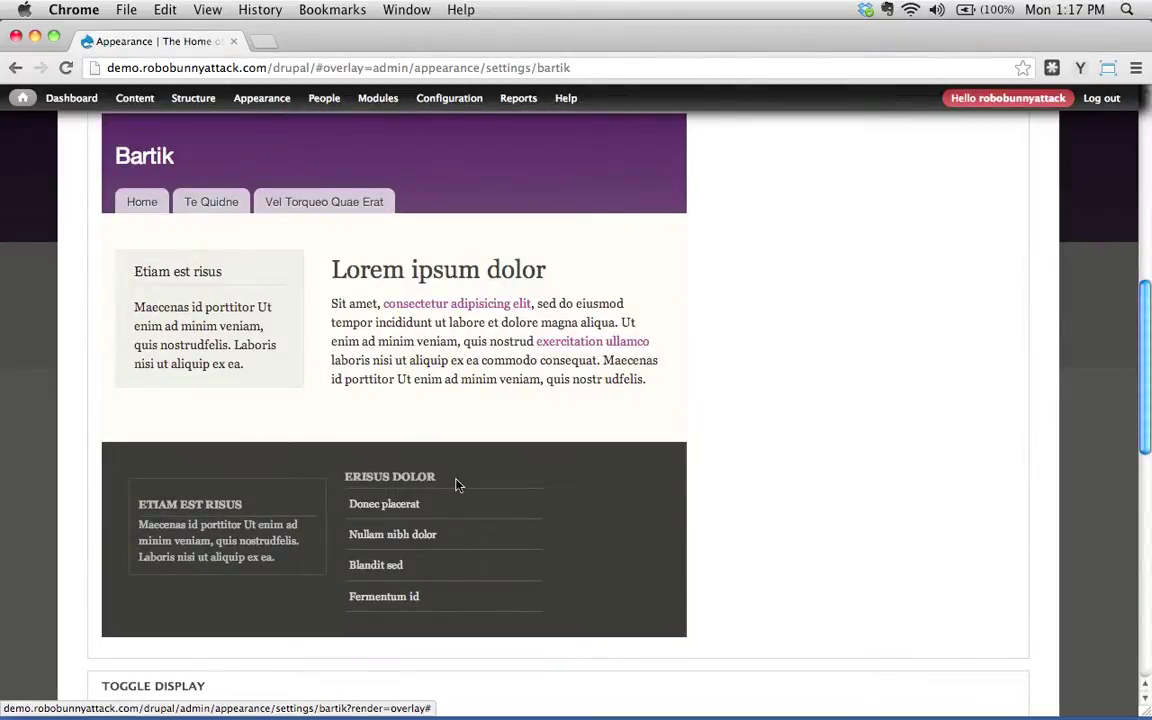
{"action": "scroll", "coordinate": [456, 485], "scroll_direction": "down", "scroll_amount": 3}
{"action": "scroll", "coordinate": [329, 357], "scroll_direction": "down", "scroll_amount": 3}
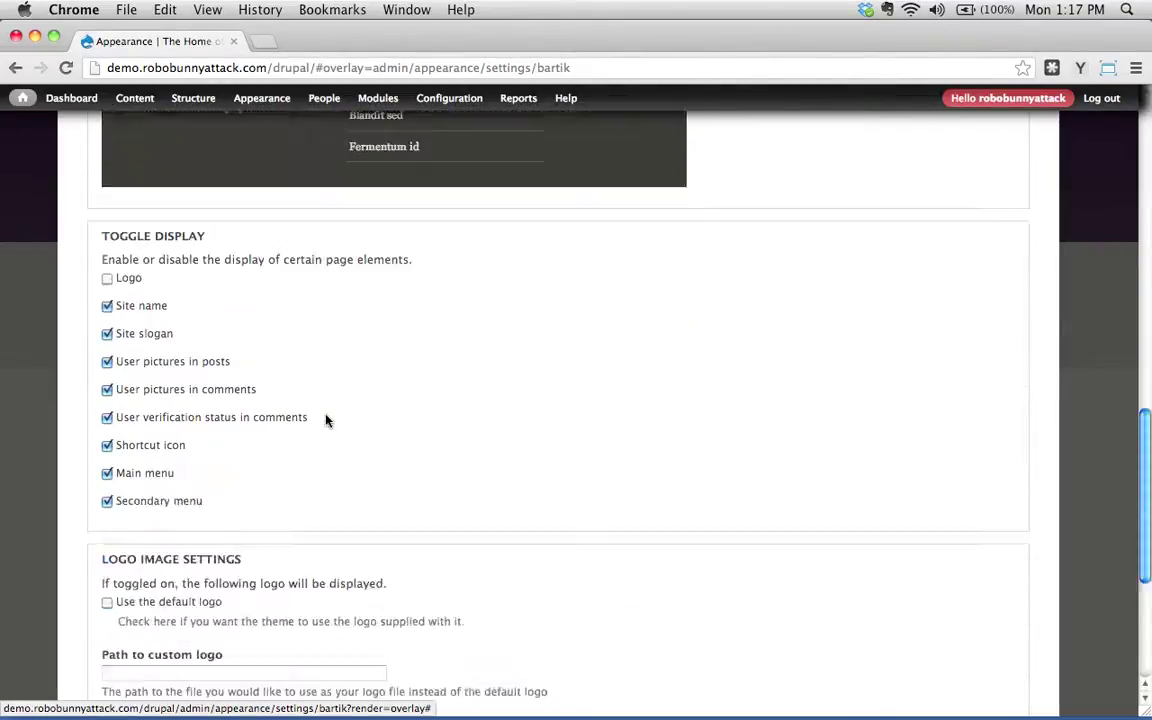
{"action": "scroll", "coordinate": [327, 419], "scroll_direction": "down", "scroll_amount": 4}
{"action": "scroll", "coordinate": [325, 420], "scroll_direction": "up", "scroll_amount": 15}
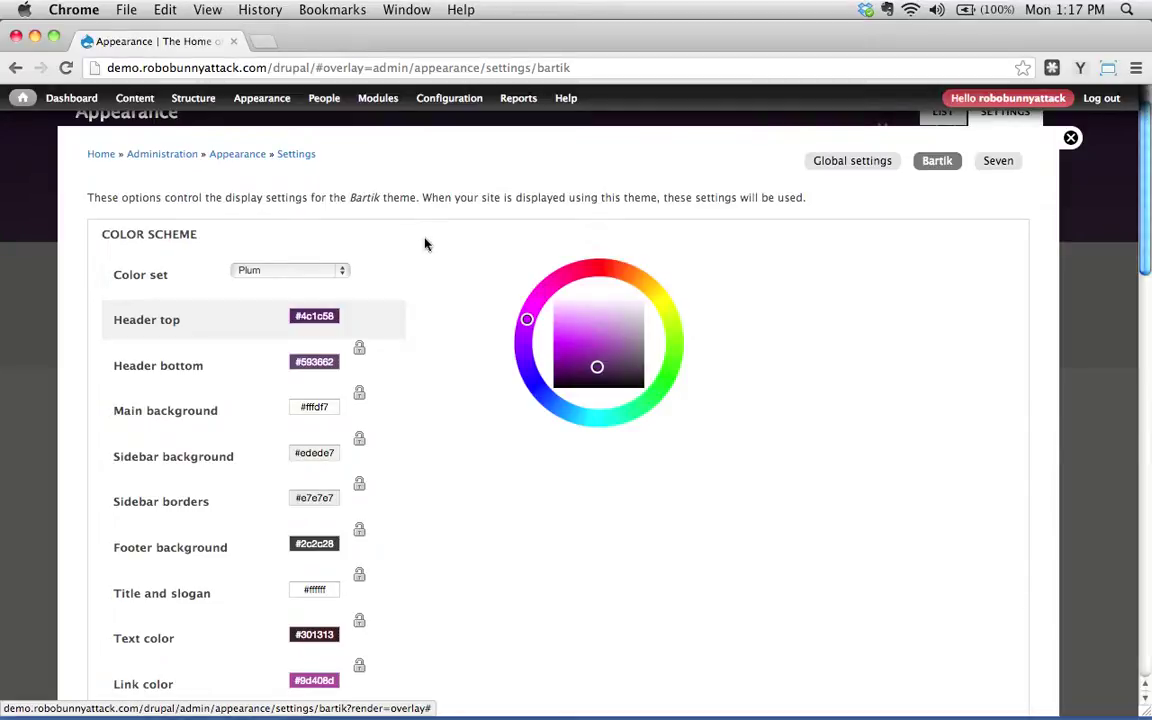
{"action": "scroll", "coordinate": [465, 239], "scroll_direction": "down", "scroll_amount": 6}
{"action": "scroll", "coordinate": [465, 239], "scroll_direction": "up", "scroll_amount": 8}
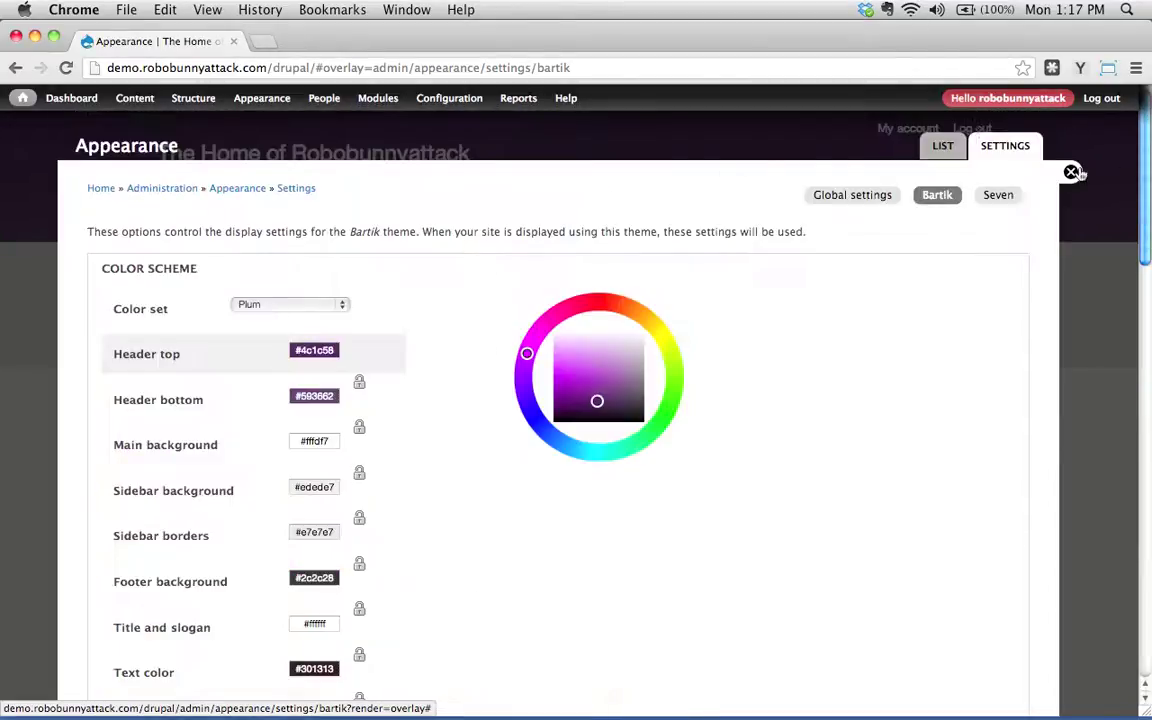
Close the settings overlay and scroll through the Plum-themed front page.
{"action": "left_click", "coordinate": [1121, 251]}
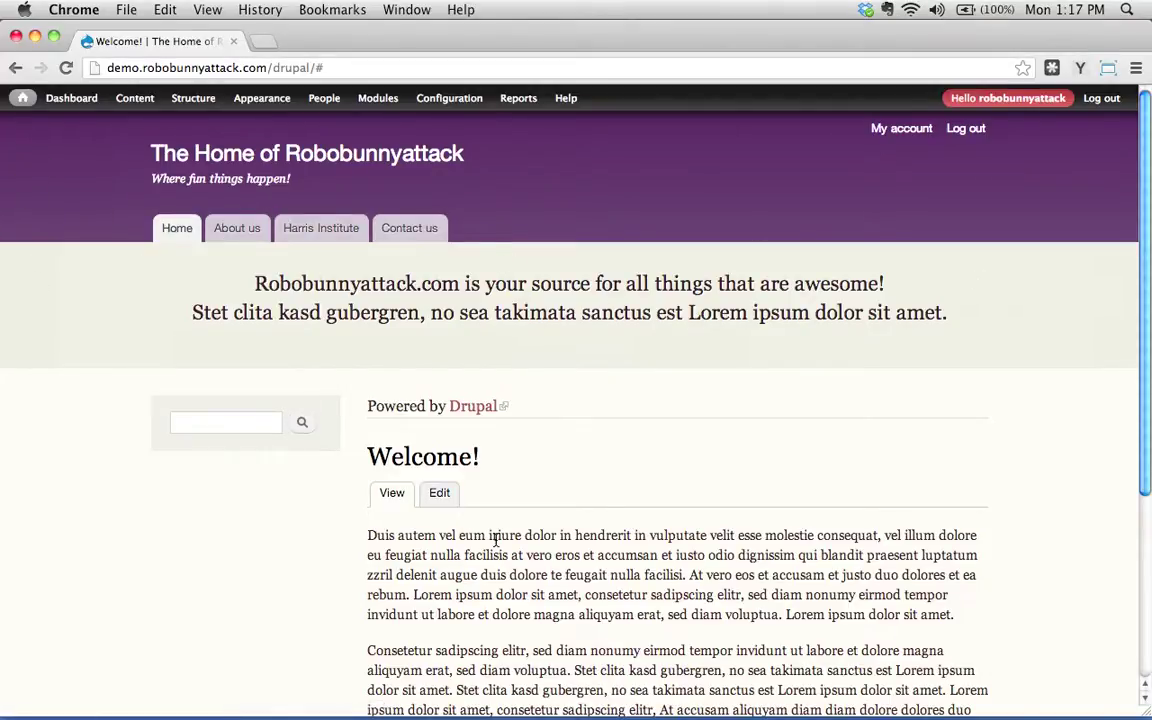
{"action": "scroll", "coordinate": [607, 502], "scroll_direction": "down", "scroll_amount": 5}
{"action": "scroll", "coordinate": [607, 502], "scroll_direction": "up", "scroll_amount": 5}
{"action": "scroll", "coordinate": [543, 482], "scroll_direction": "down", "scroll_amount": 5}
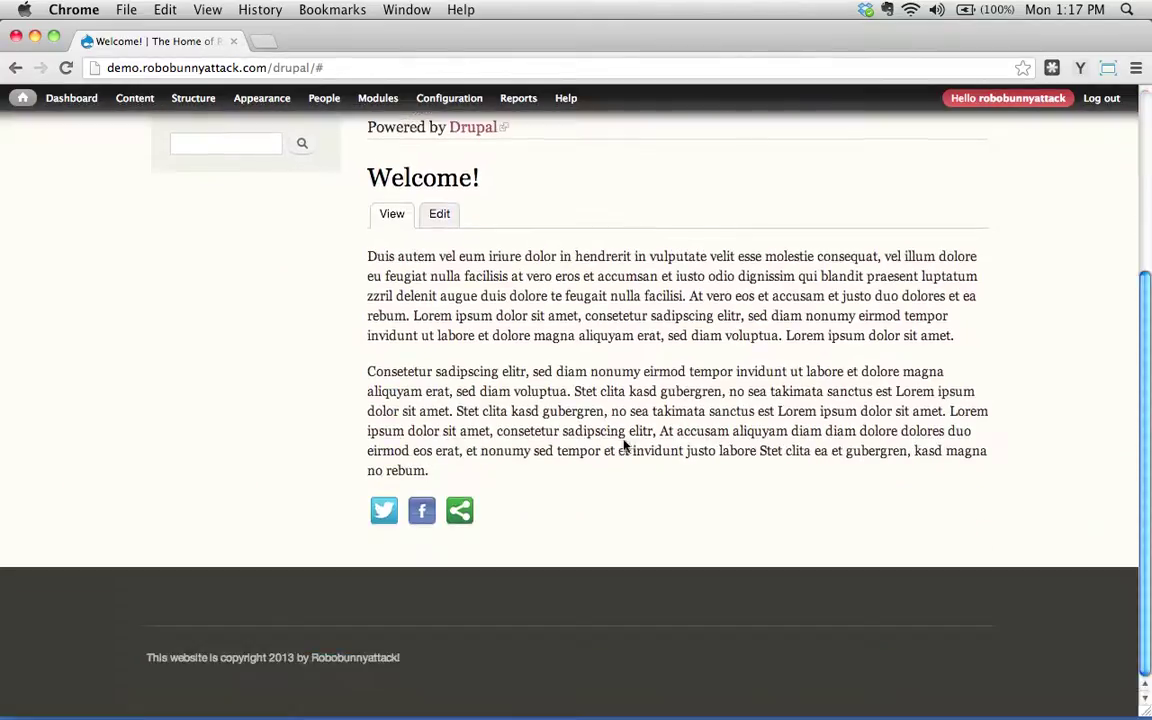
{"action": "scroll", "coordinate": [600, 440], "scroll_direction": "up", "scroll_amount": 5}
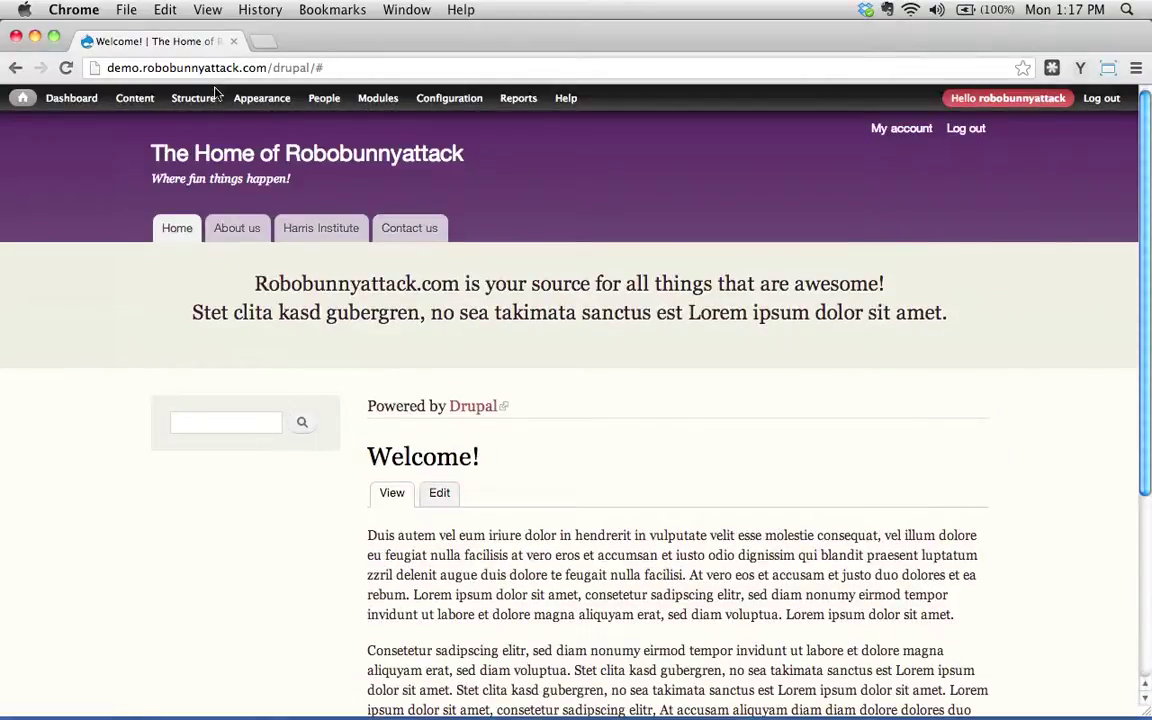